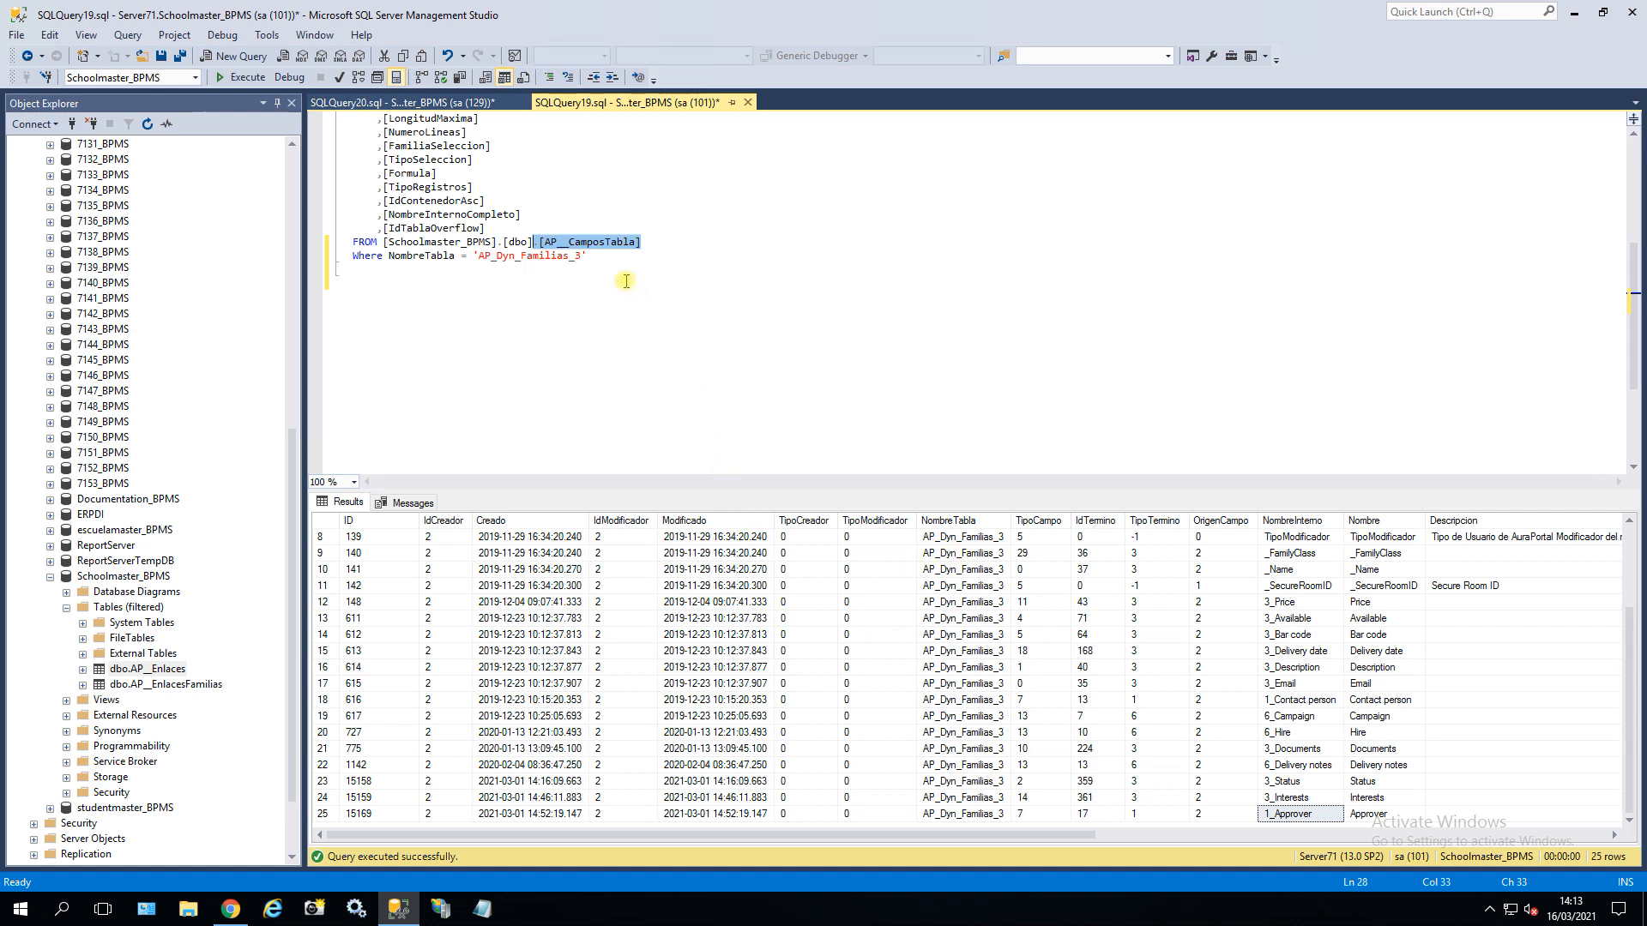
# Examine the NombreTabla filter and column for AP_Dyn_Familias_3, and select the whole result row of the 1_Approver field
pyautogui.moveTo(592, 256); pyautogui.dragTo(353, 257)
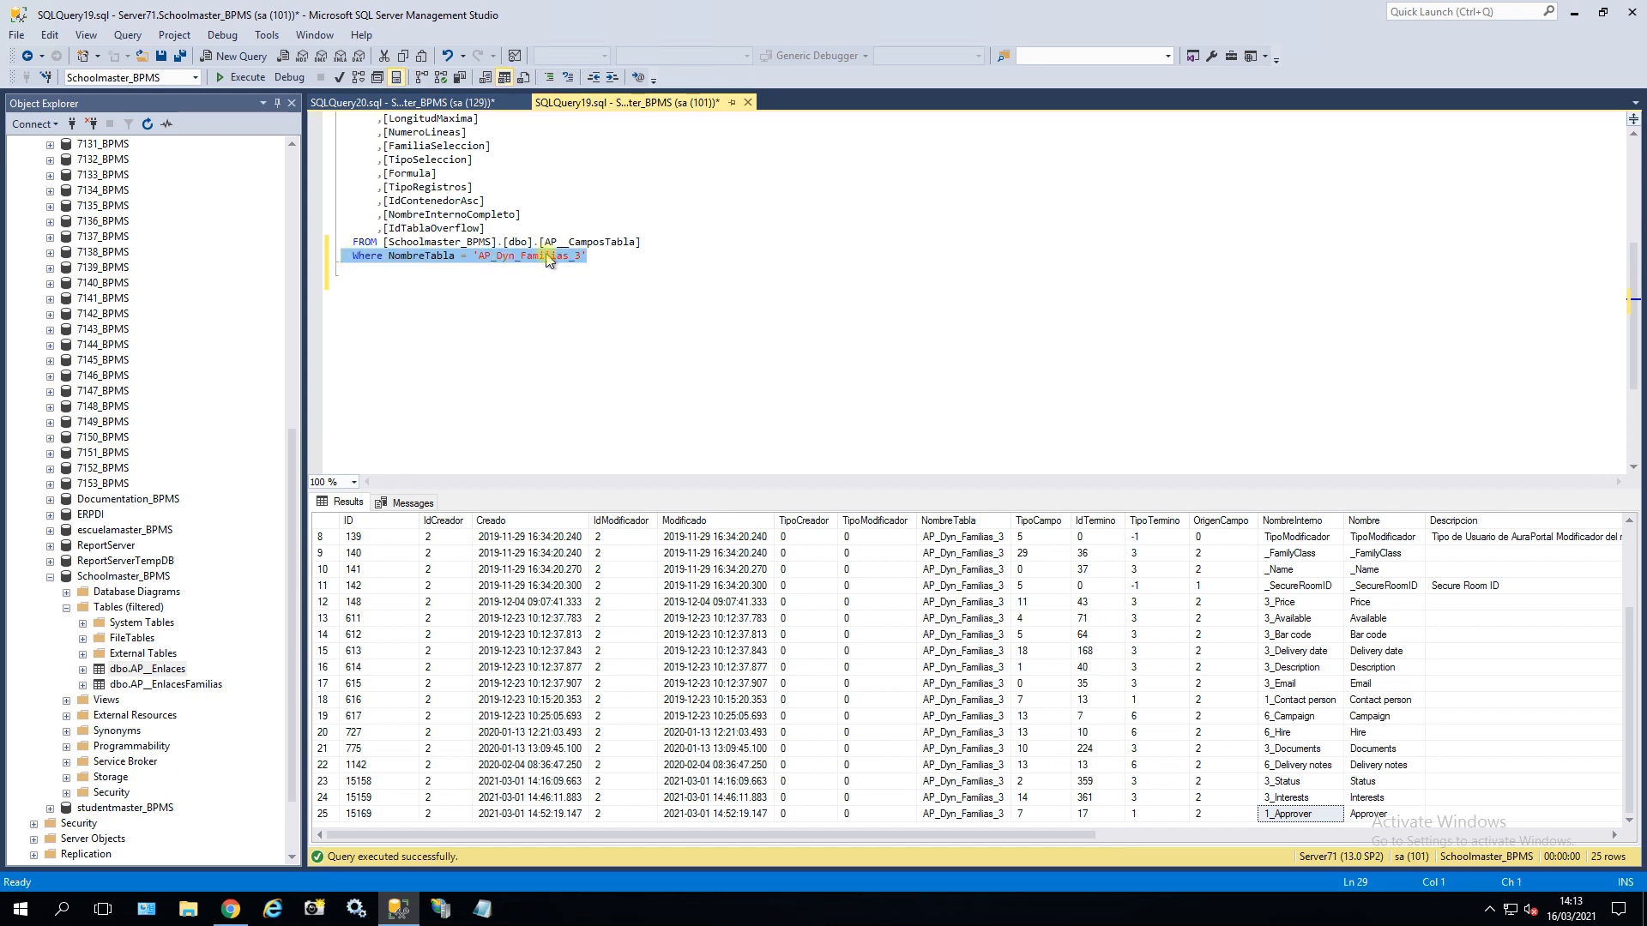
pyautogui.click(582, 256)
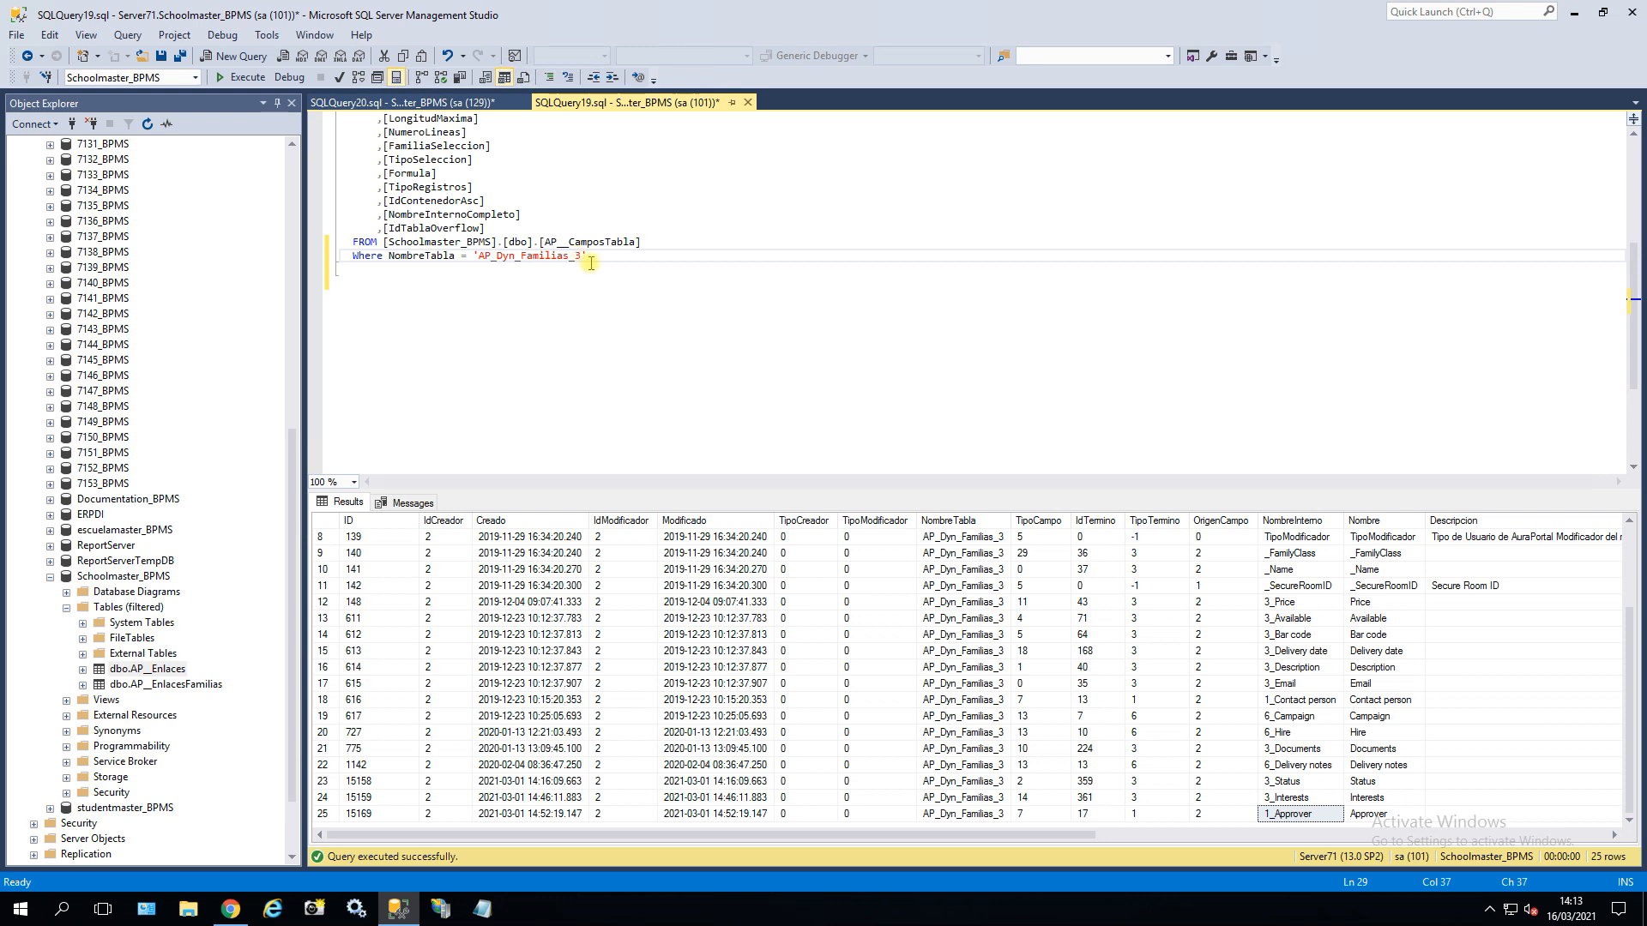
pyautogui.click(954, 521)
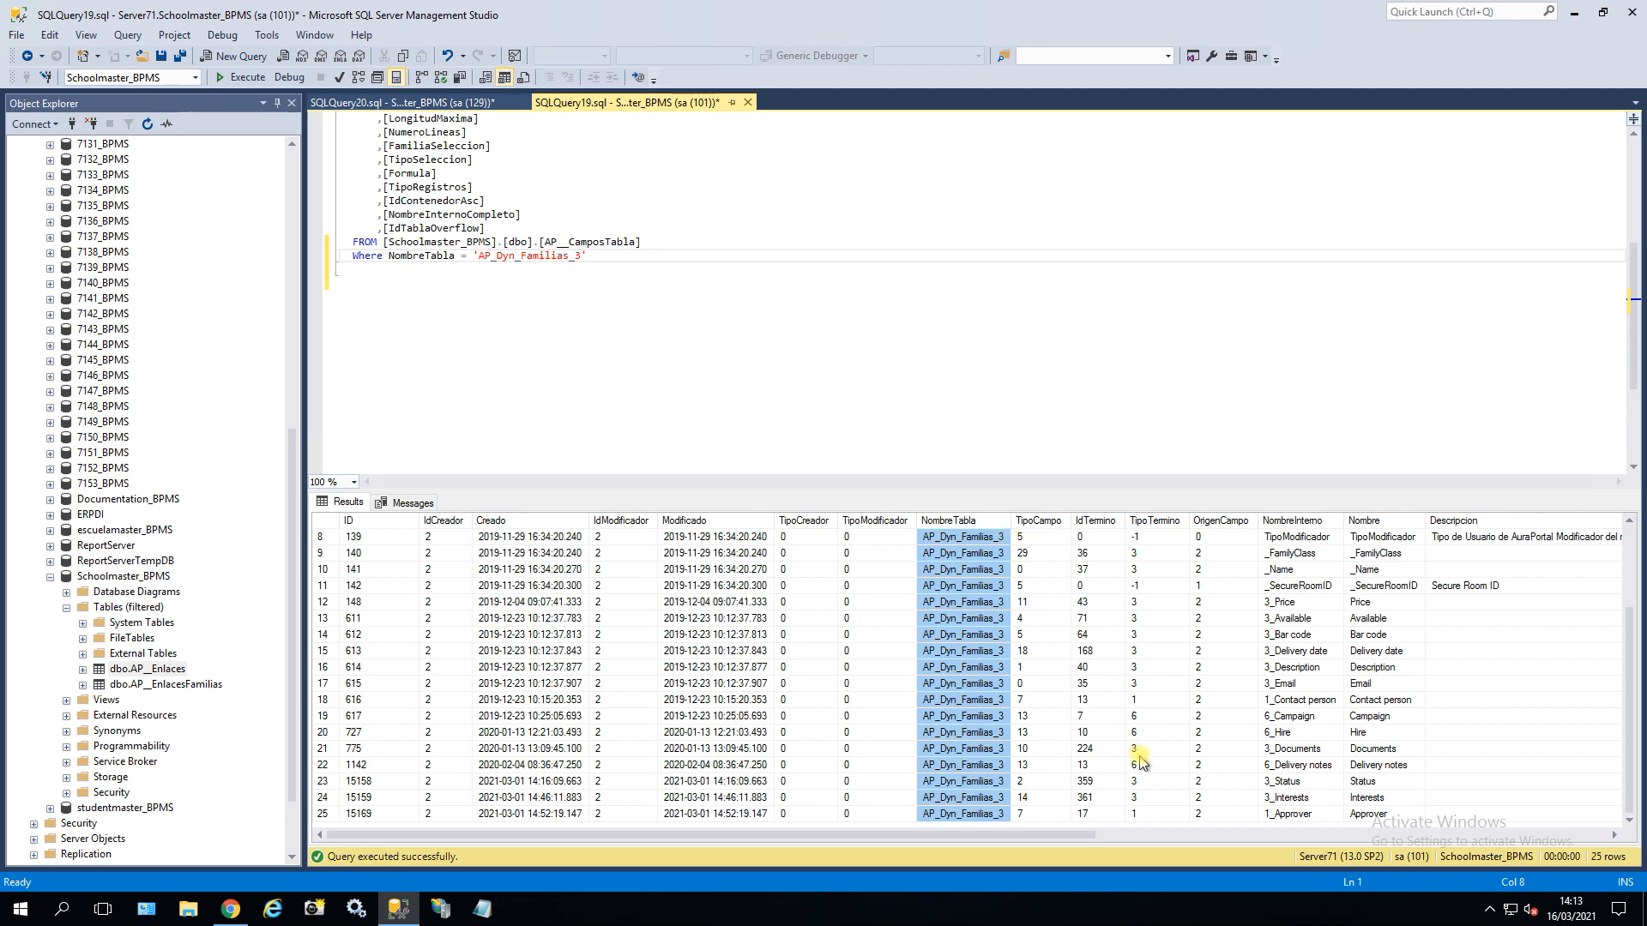
pyautogui.click(325, 813)
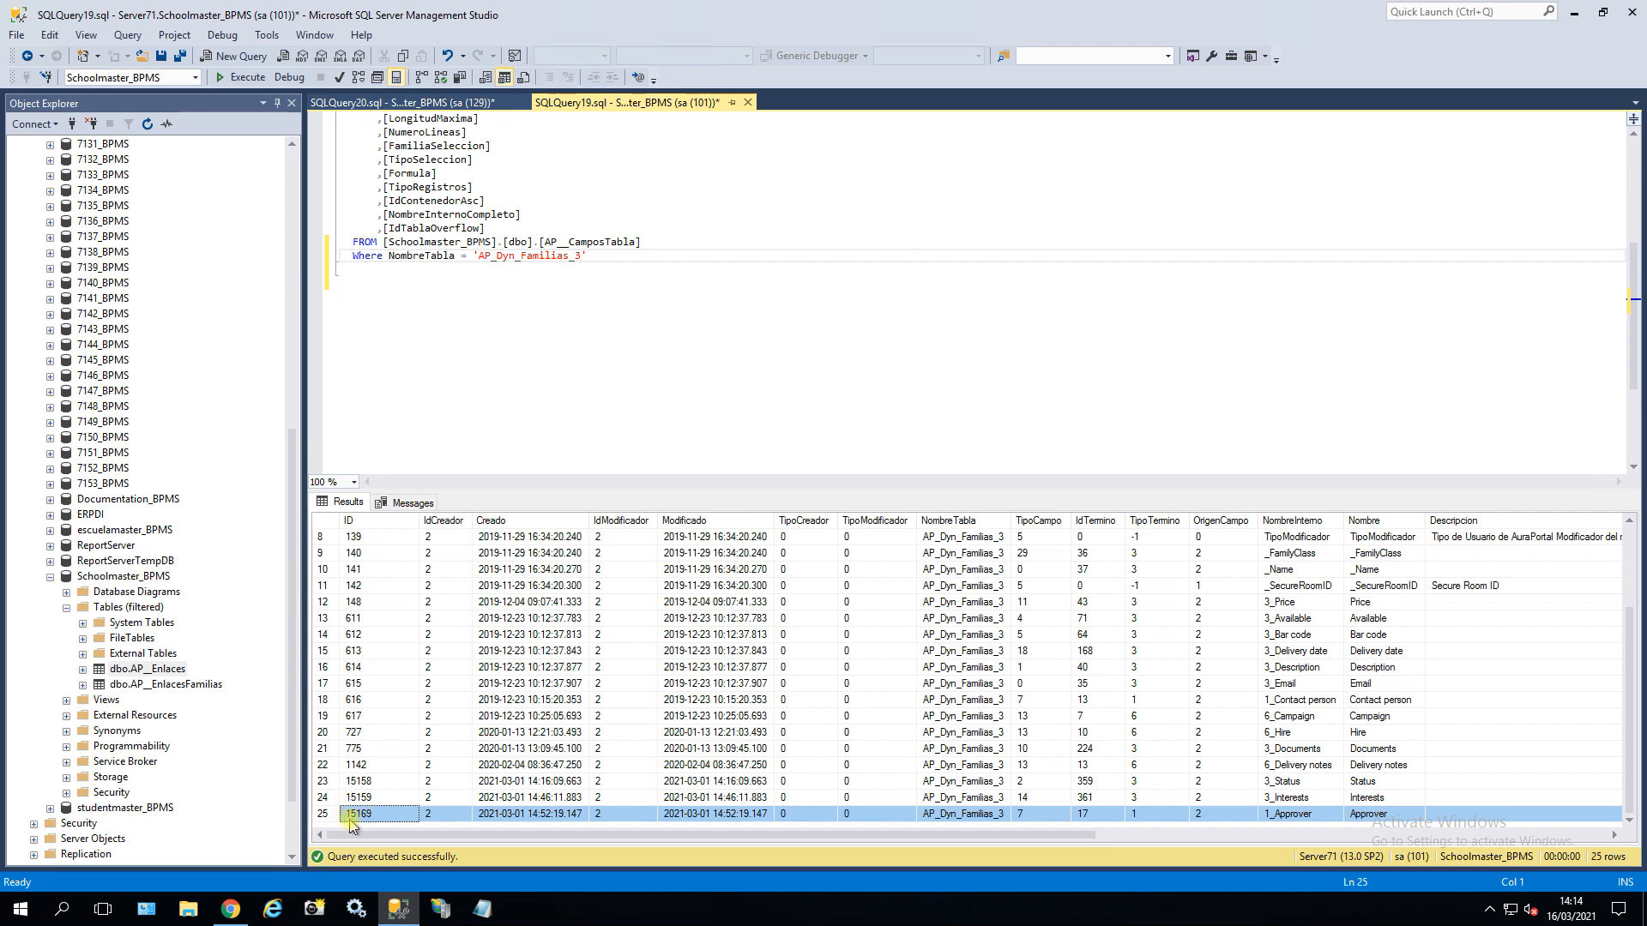
# Add the condition "where IdTipoEnlace = 15169" to the AP__Enlaces query and execute the whole query
pyautogui.click(454, 103)
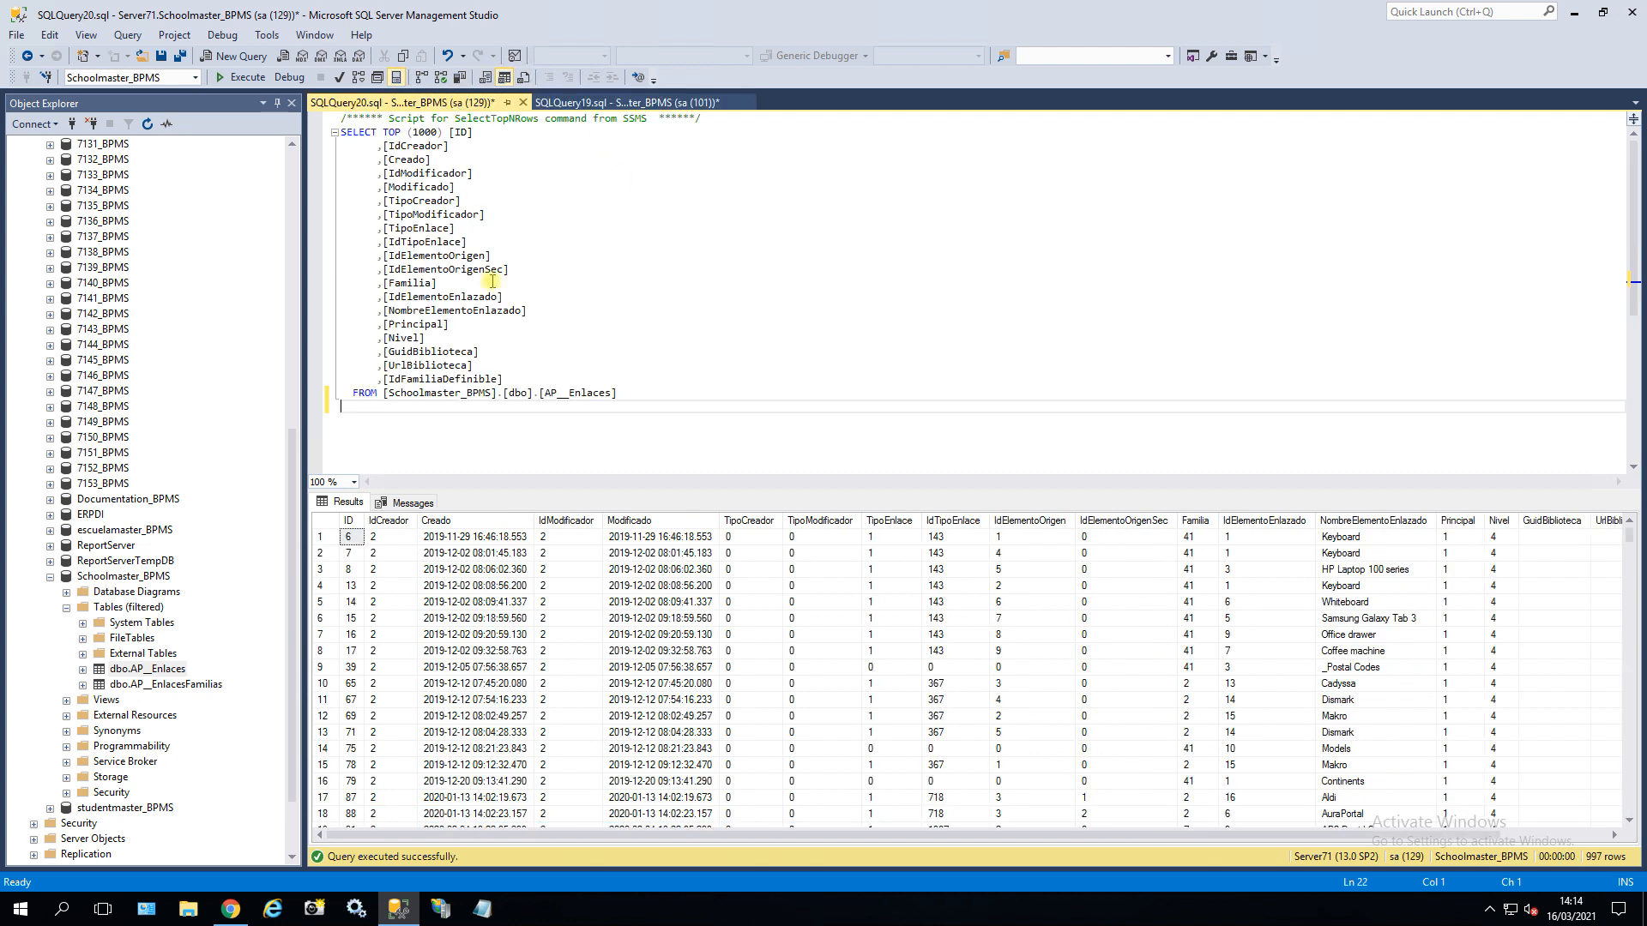
pyautogui.click(626, 391)
pyautogui.click(604, 407)
pyautogui.write('where IdTipoEnlace = 15169')
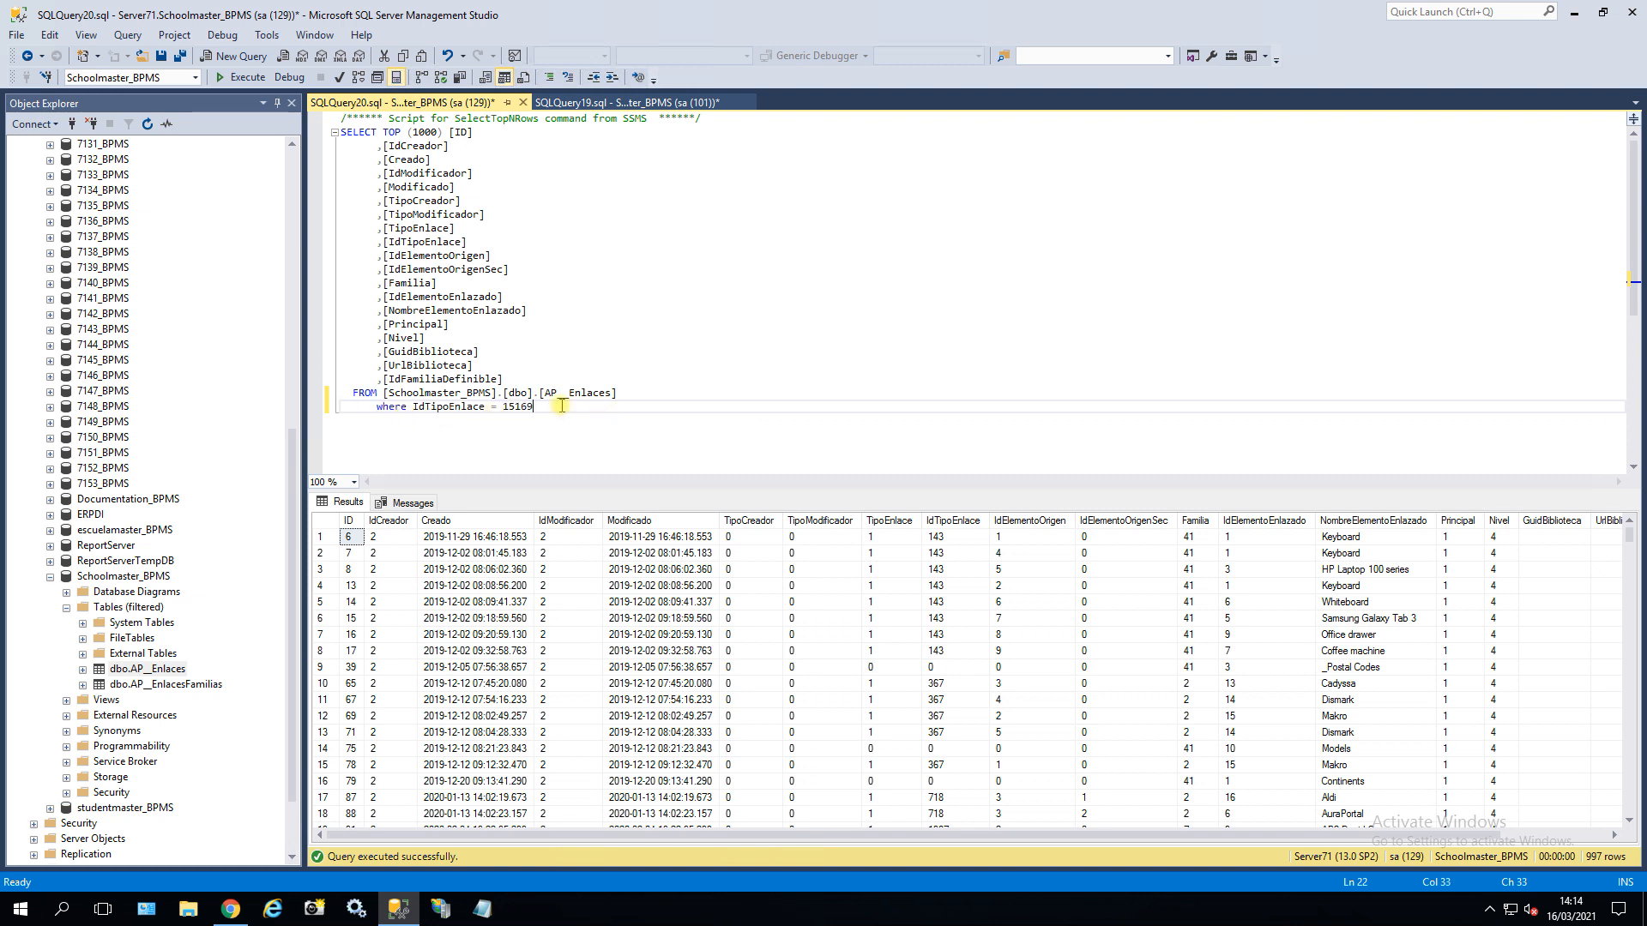
pyautogui.moveTo(537, 408); pyautogui.dragTo(501, 412)
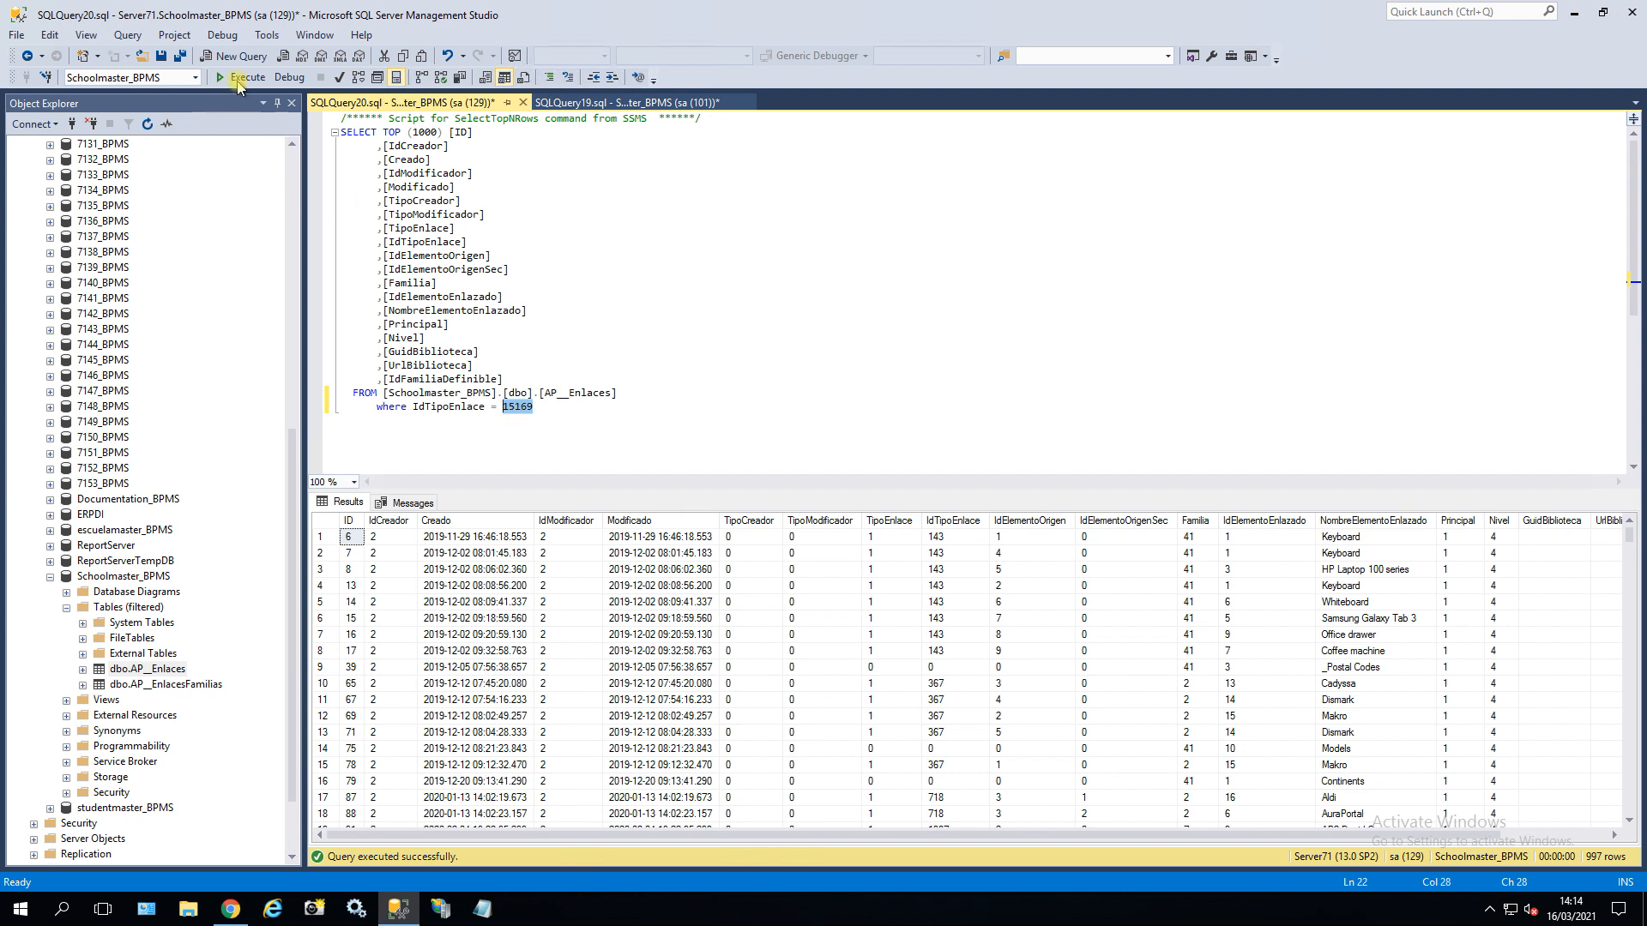
pyautogui.click(240, 78)
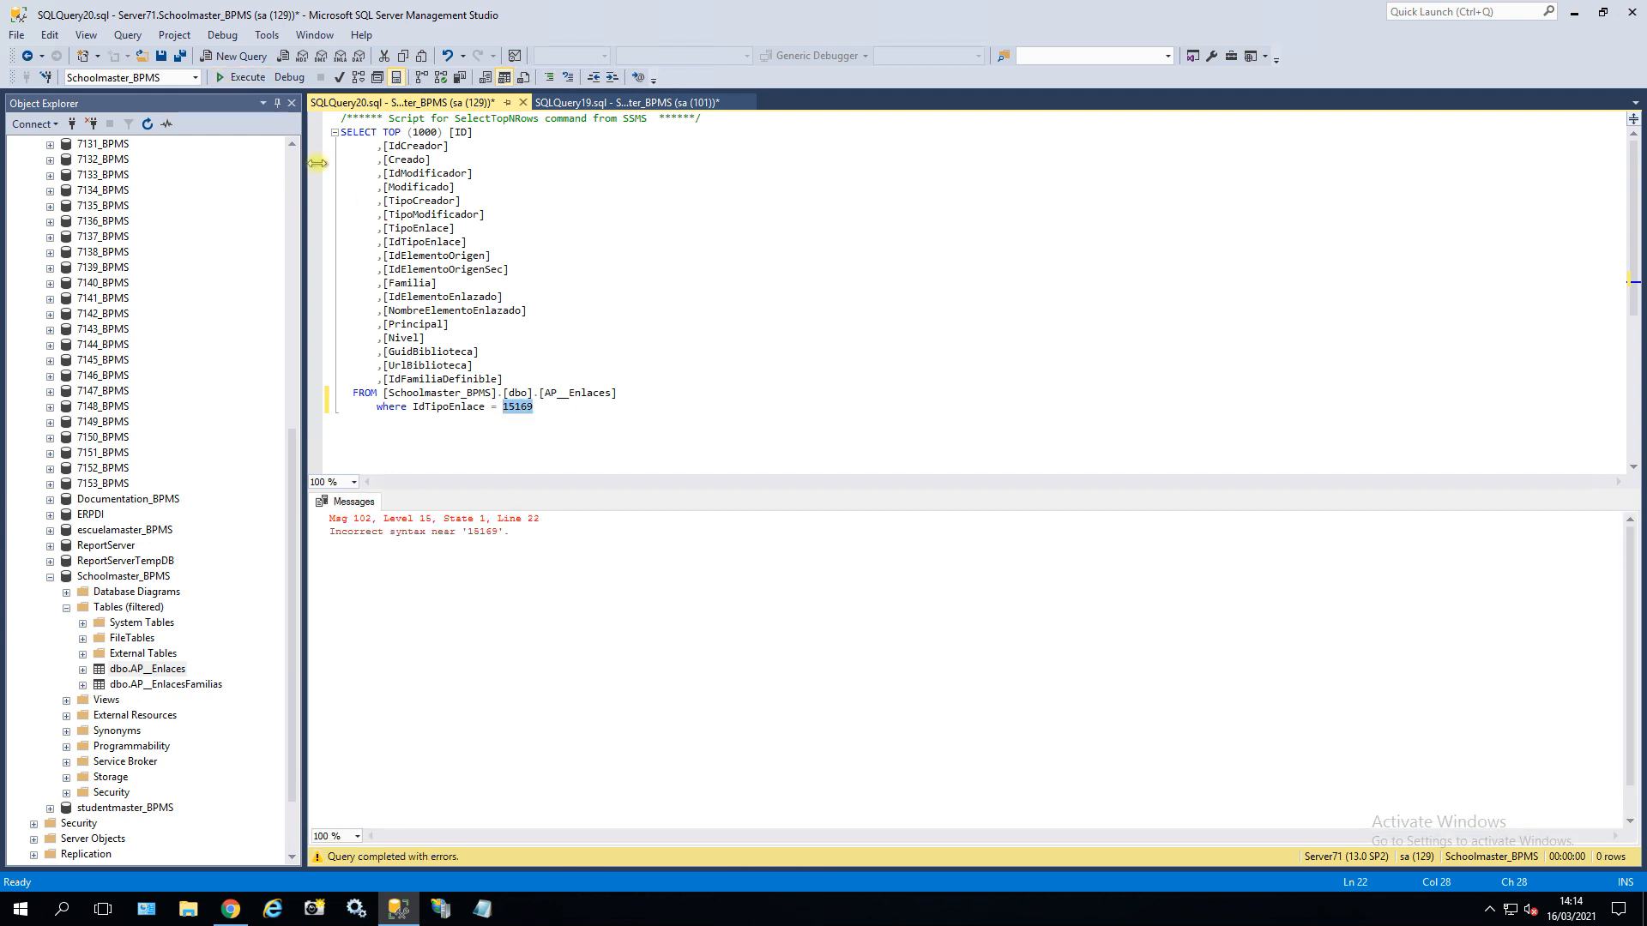
pyautogui.click(538, 408)
pyautogui.click(242, 77)
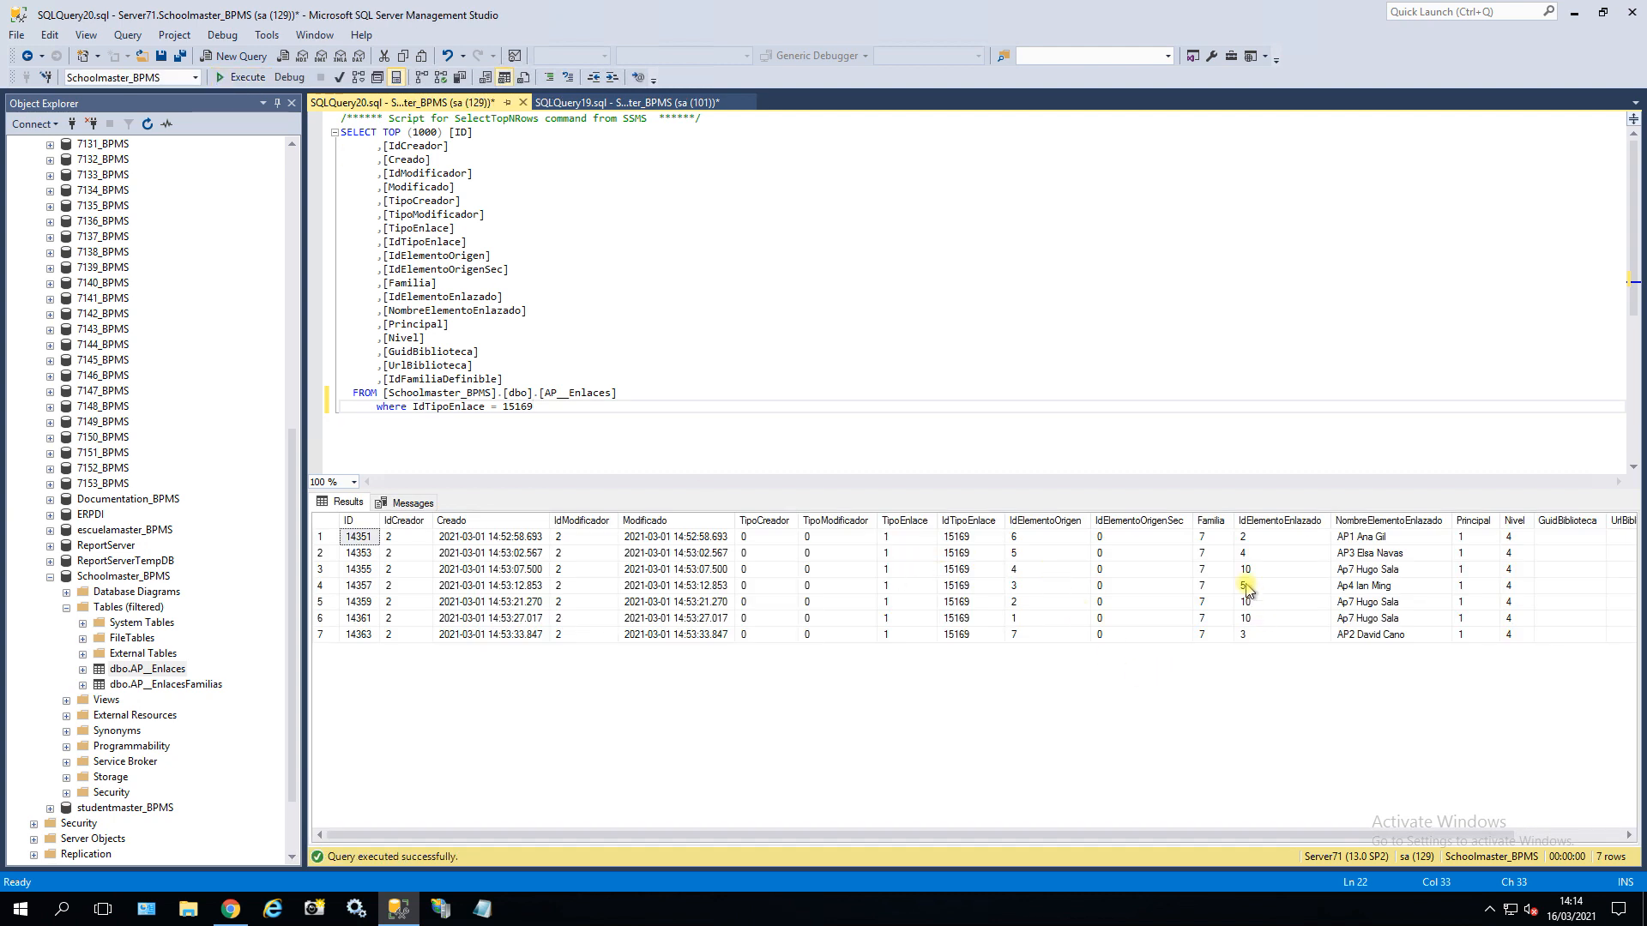
# Examine the NombreElementoEnlazado and IdElementoOrigen columns, checking which linked name belongs to origin element 6
pyautogui.moveTo(1370, 533); pyautogui.dragTo(1401, 641)
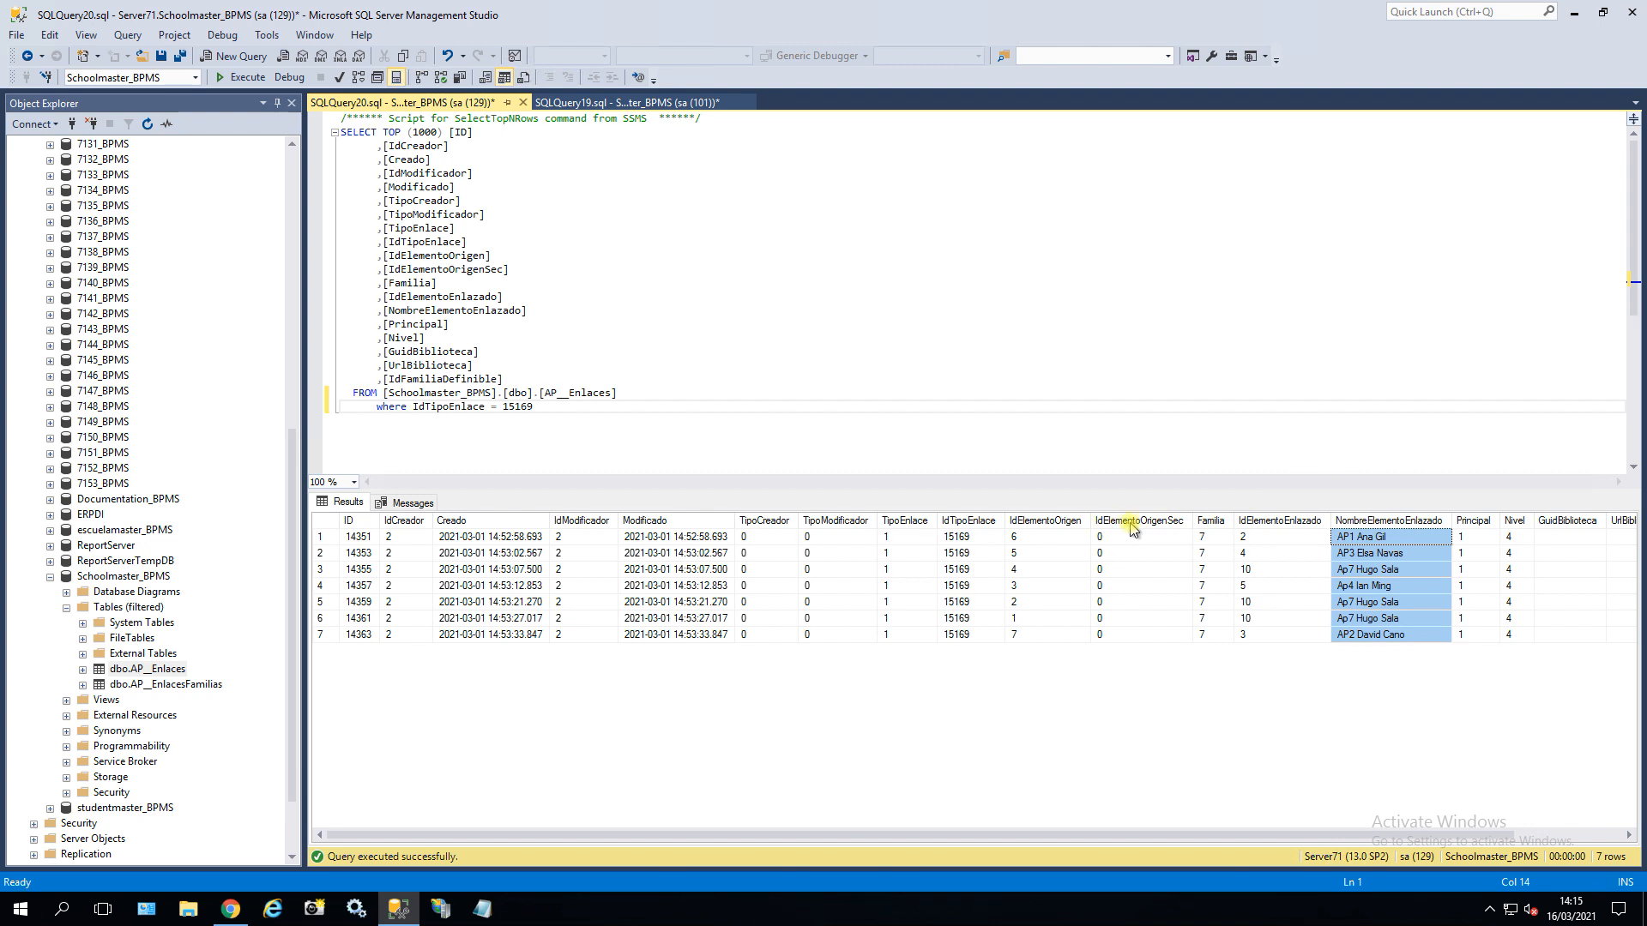
pyautogui.click(1054, 522)
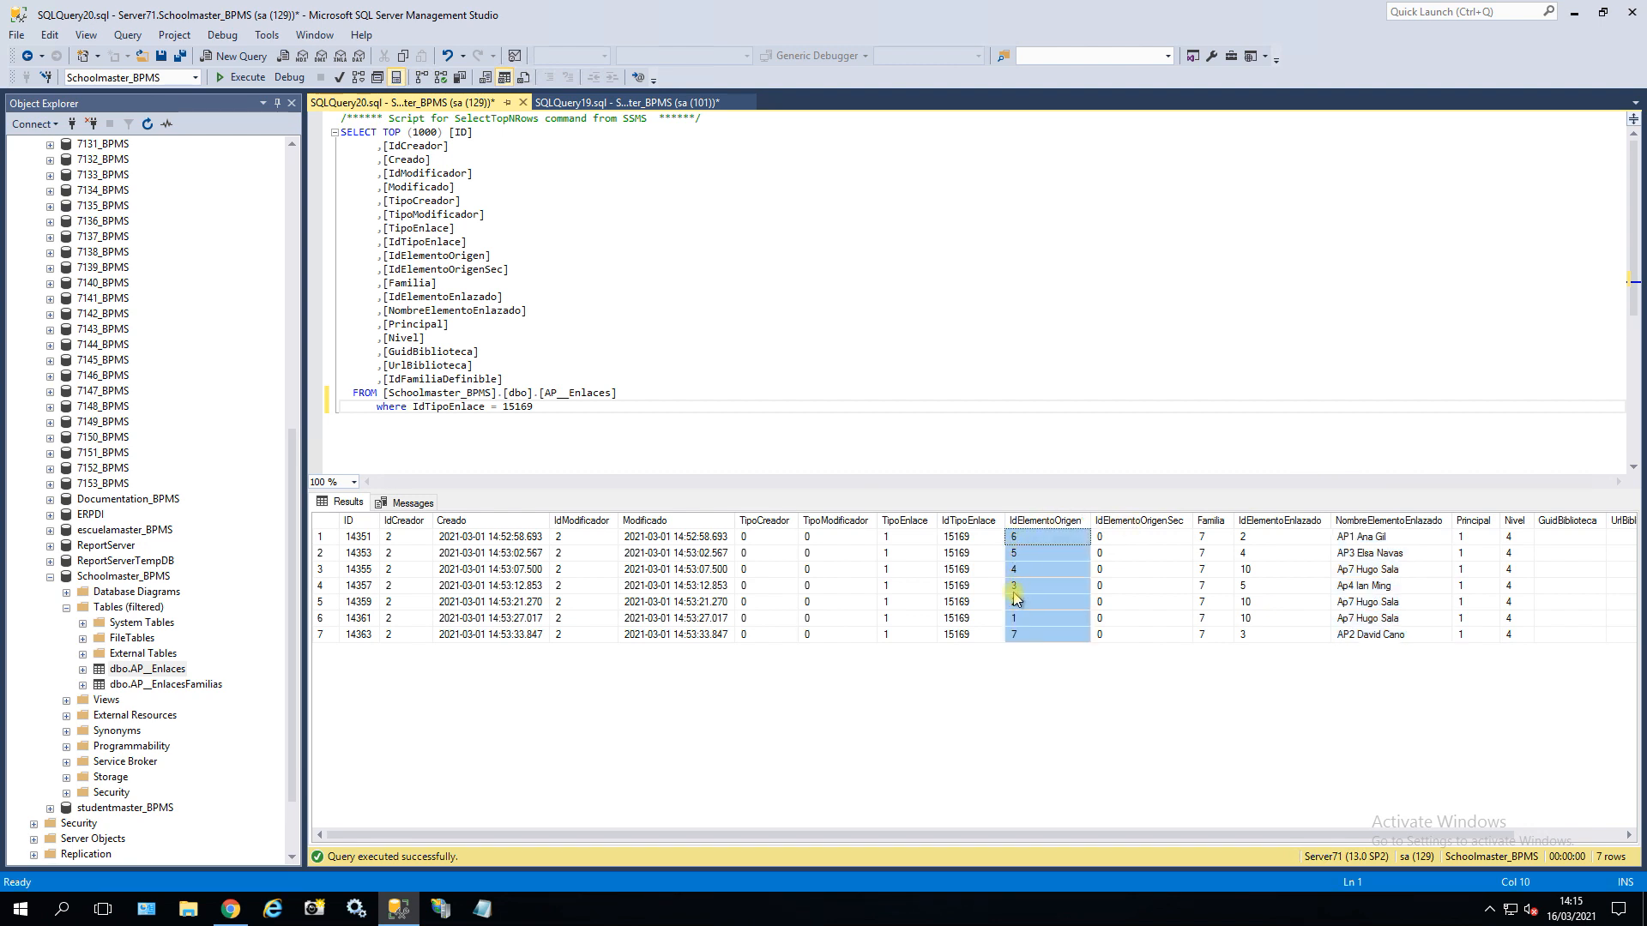
pyautogui.click(1024, 541)
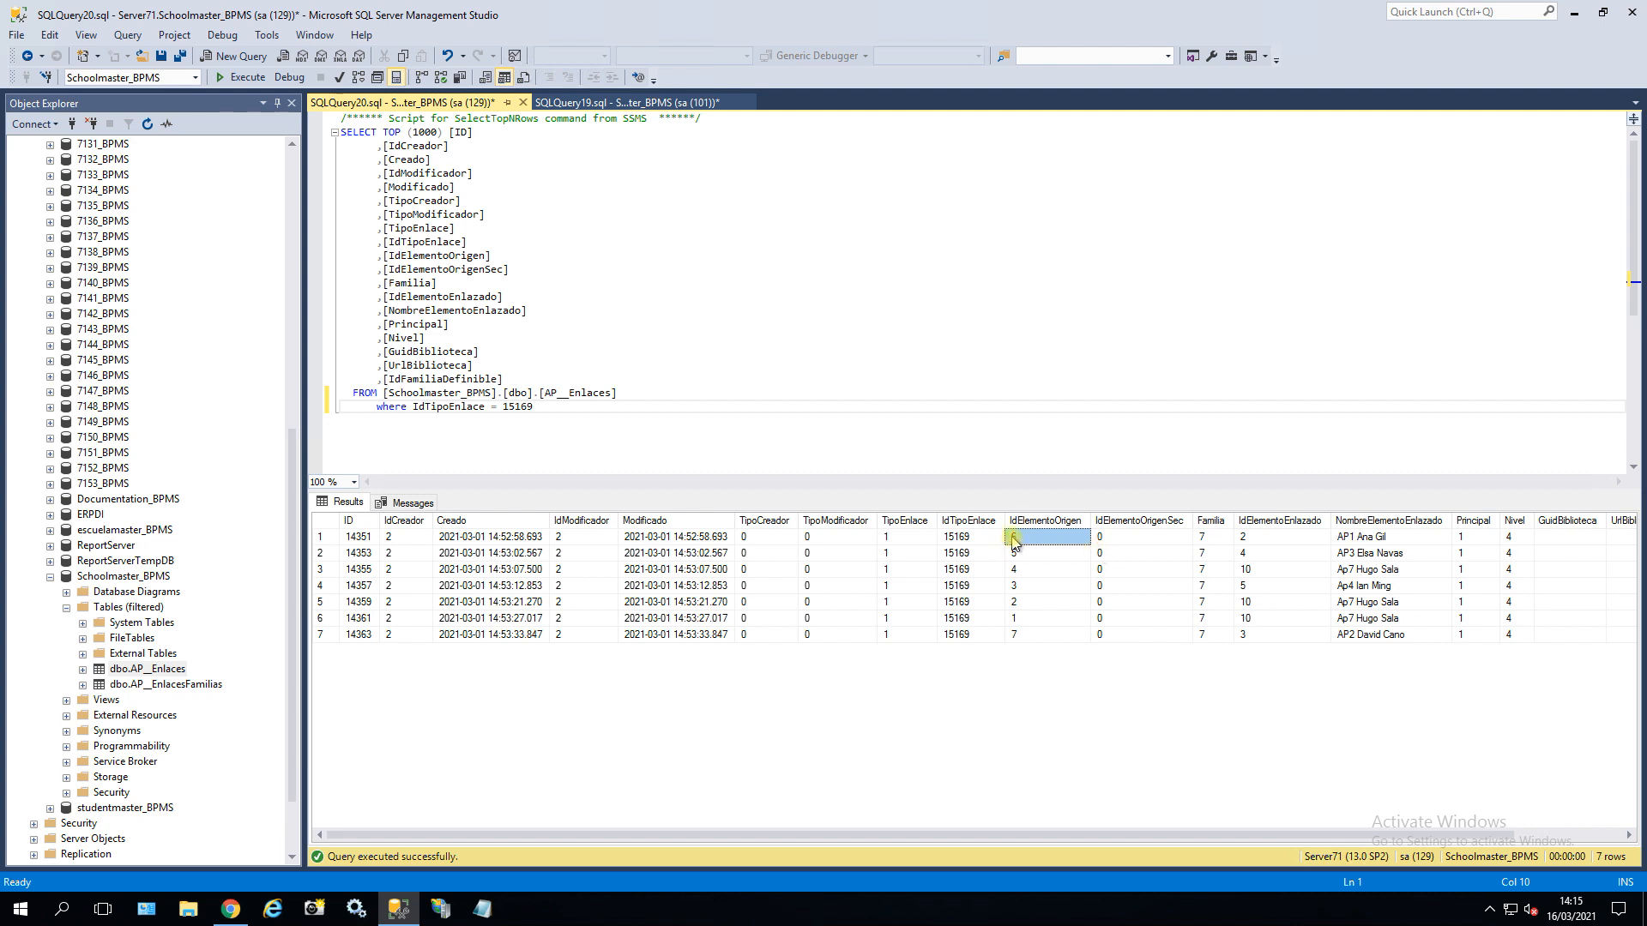
pyautogui.click(1357, 542)
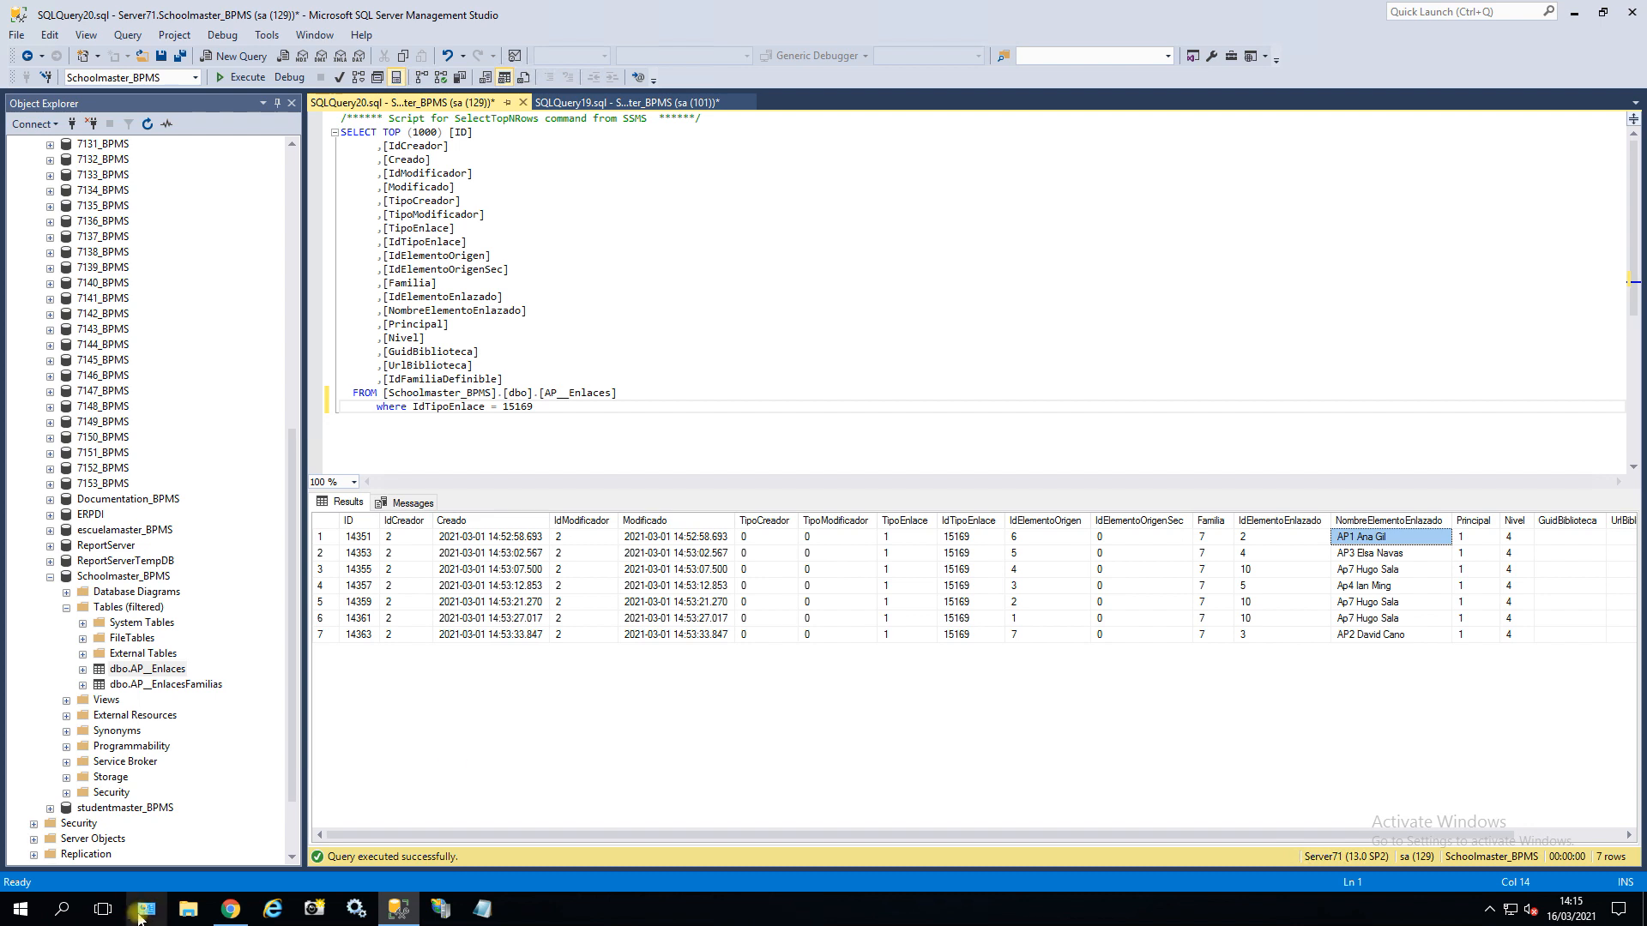
# Switch to the AuraQuantic portal in Chrome and open the WebCam record in the Products family of records
pyautogui.click(230, 908)
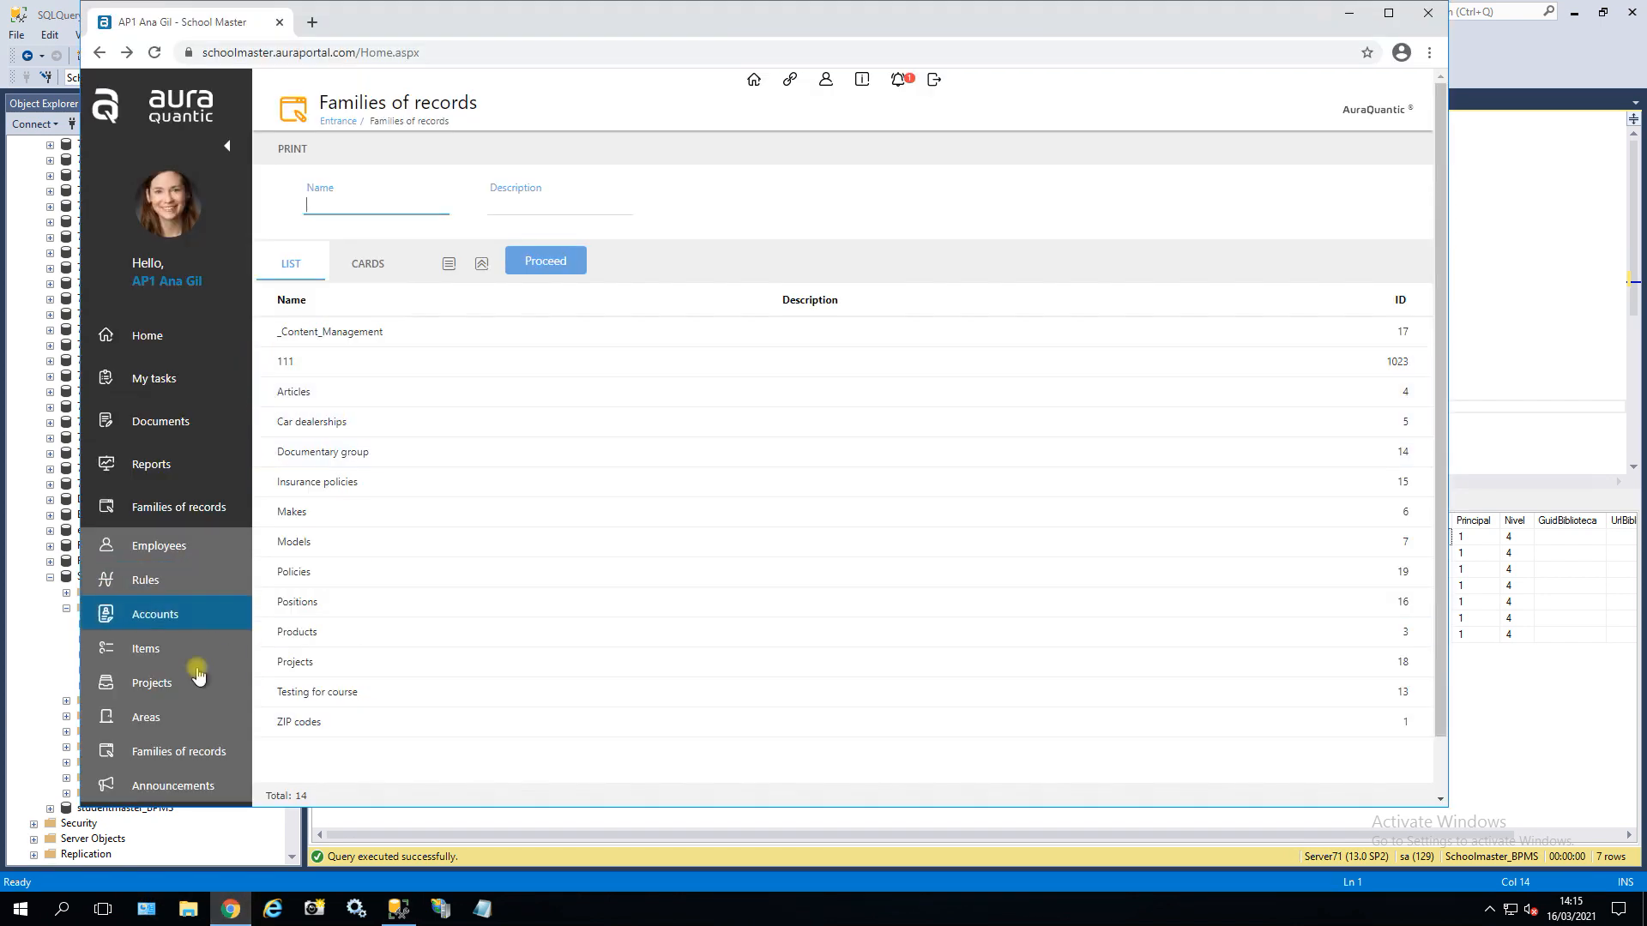
pyautogui.click(171, 751)
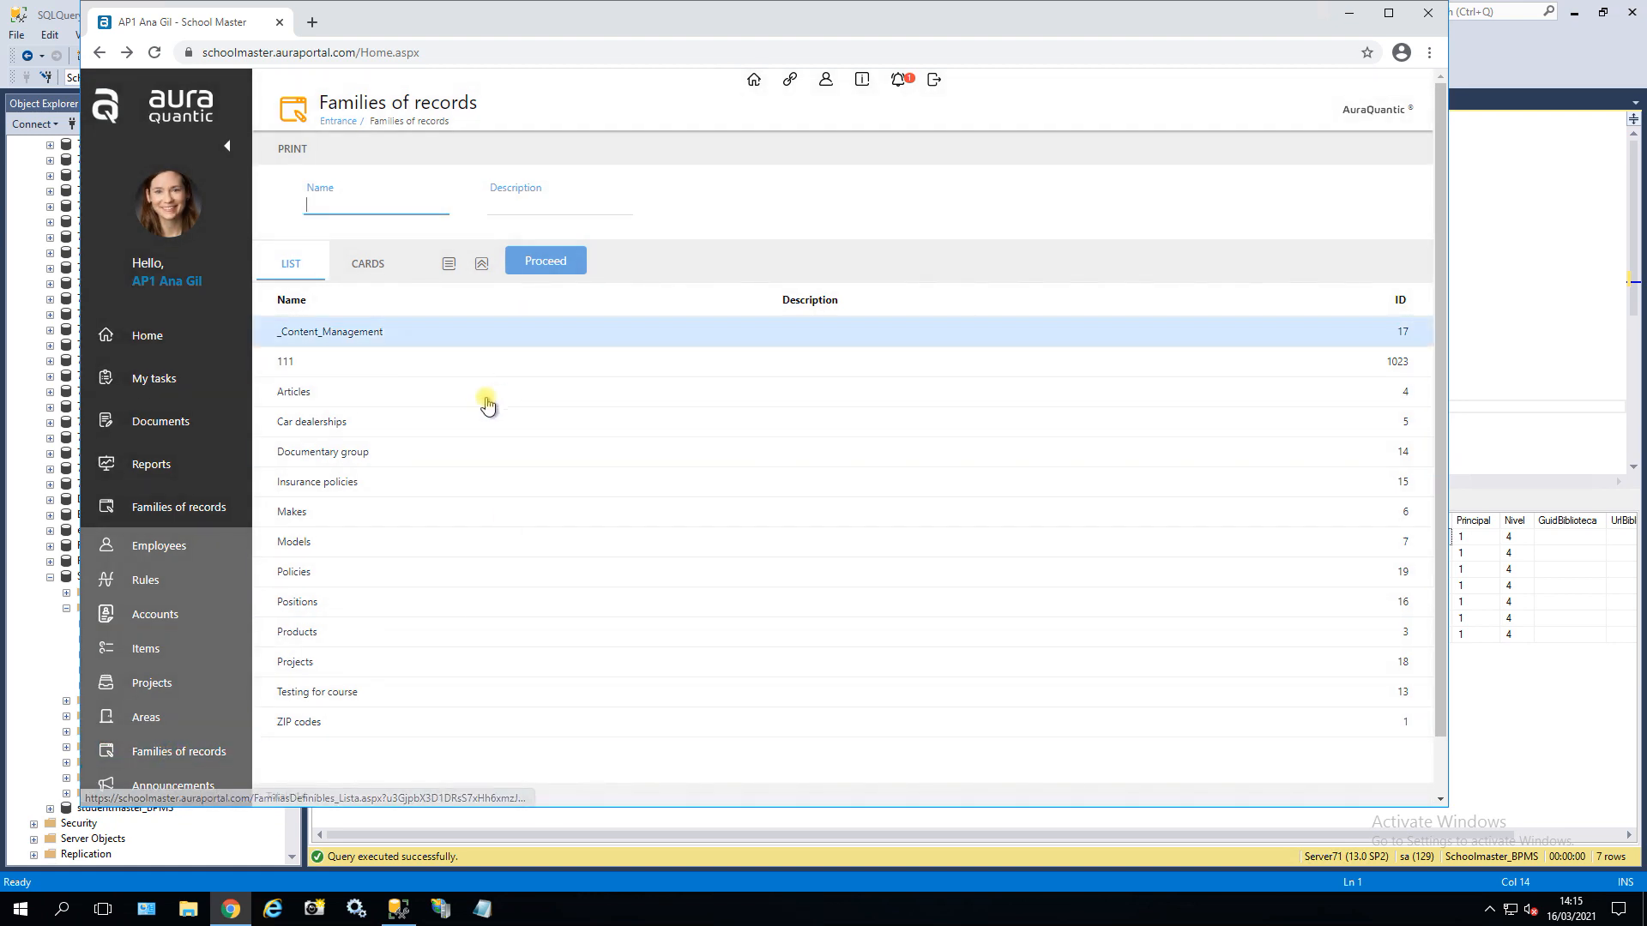
pyautogui.click(331, 639)
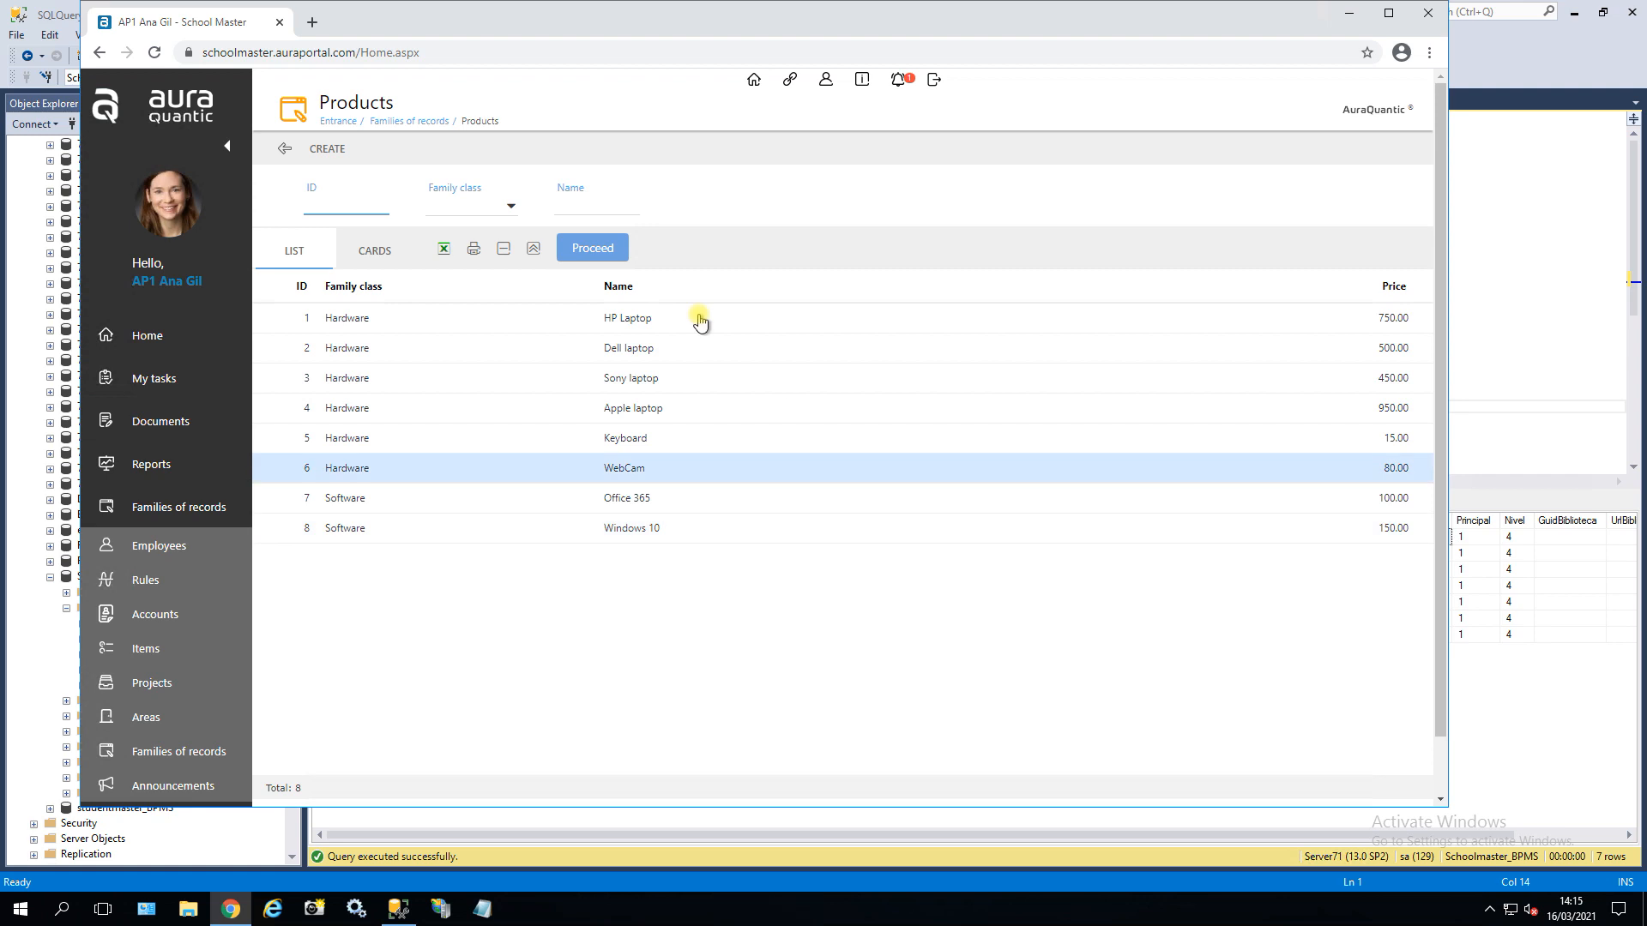
pyautogui.click(299, 475)
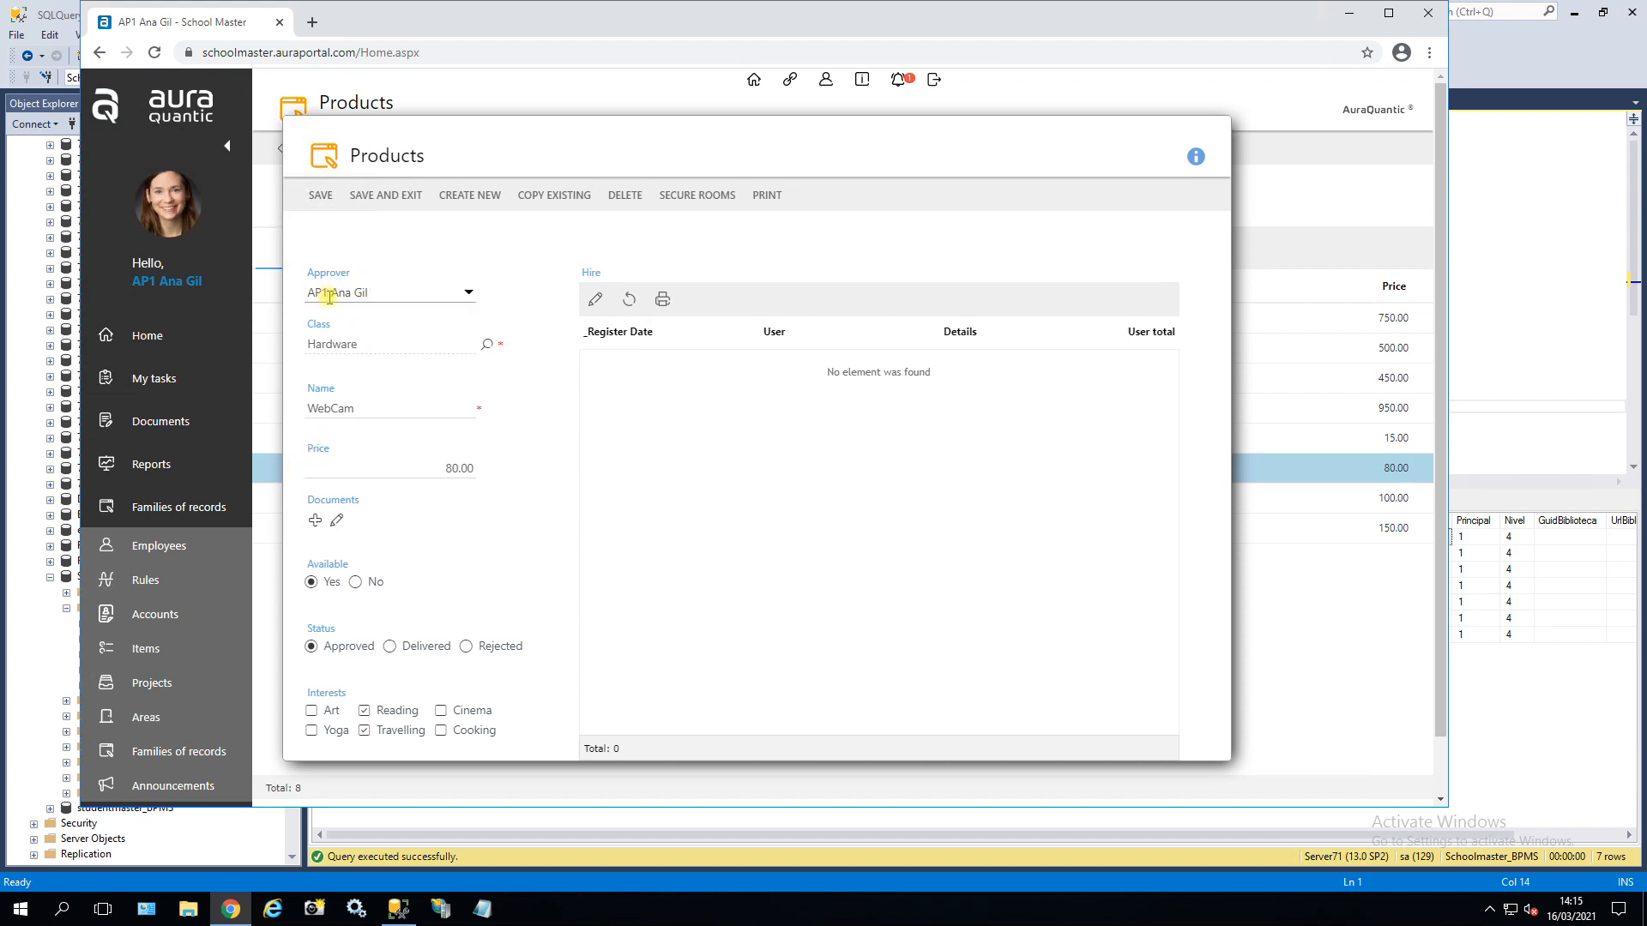
# Set the WebCam product's approver to the employee assigned to 2. Commercial, then save and close the record
pyautogui.click(467, 292)
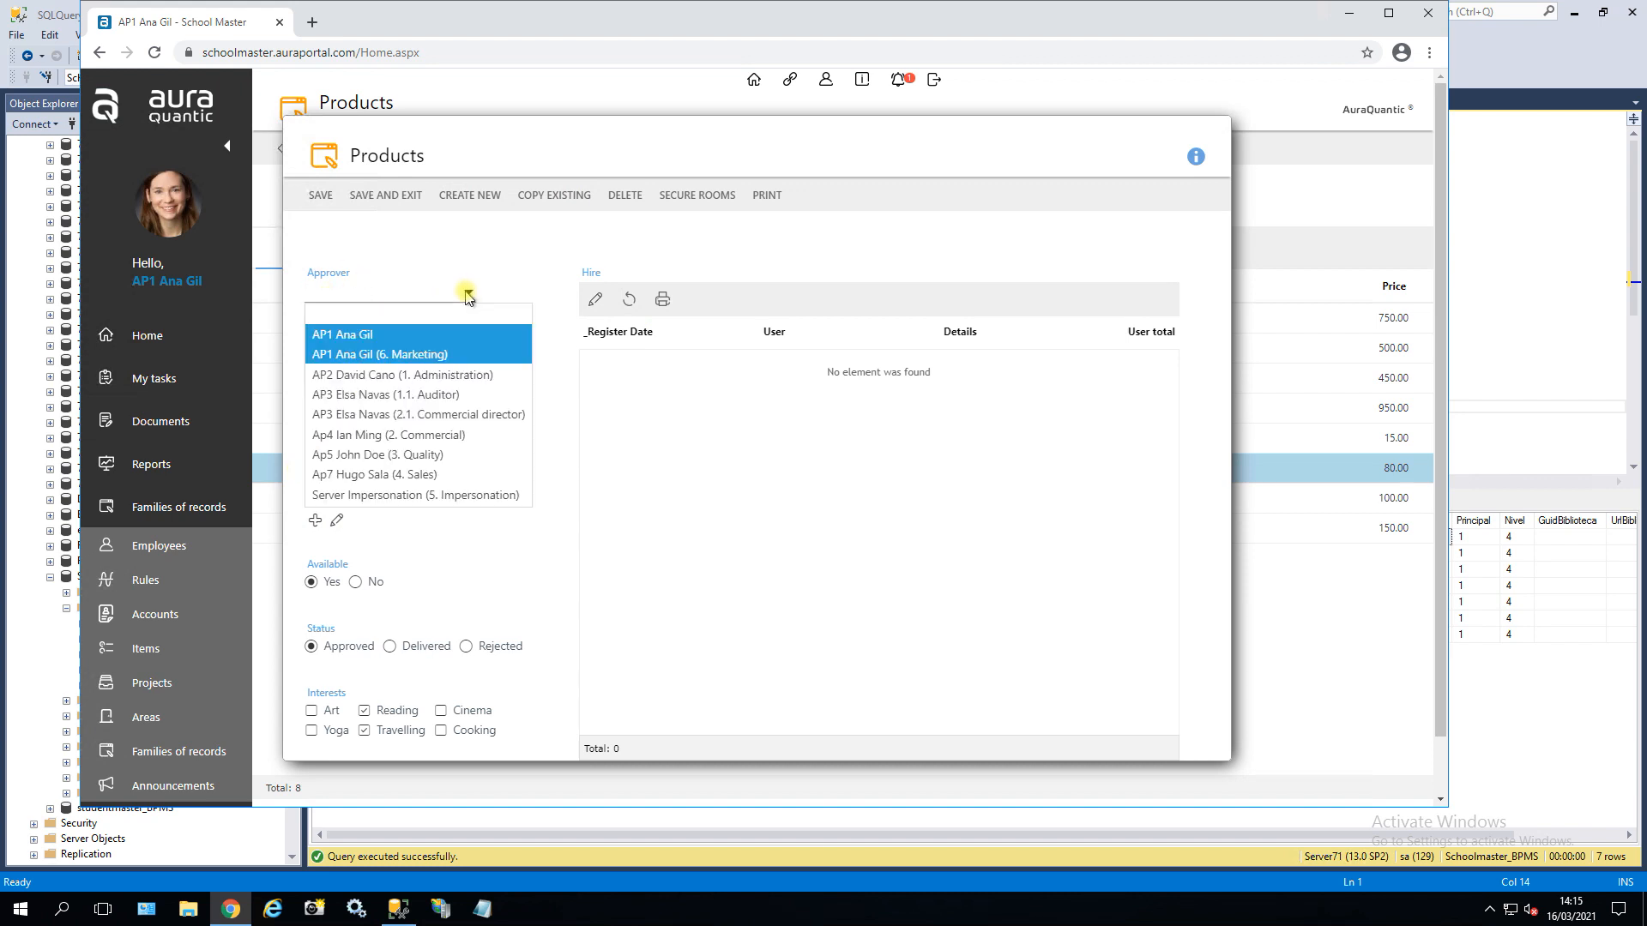
pyautogui.click(422, 435)
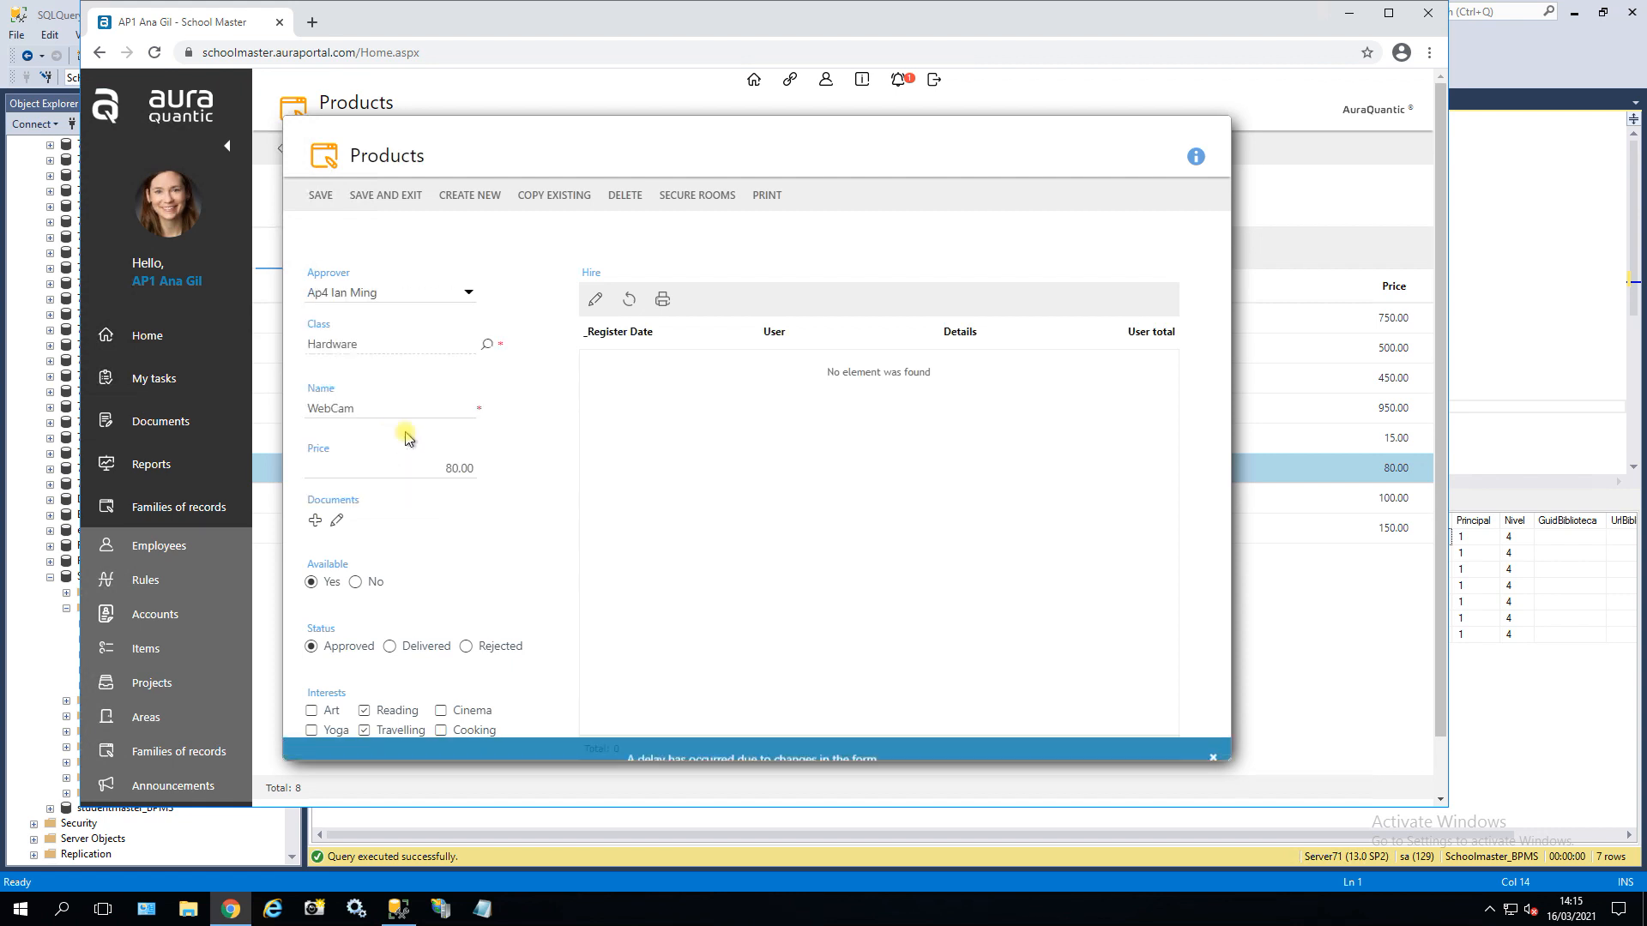
pyautogui.click(392, 204)
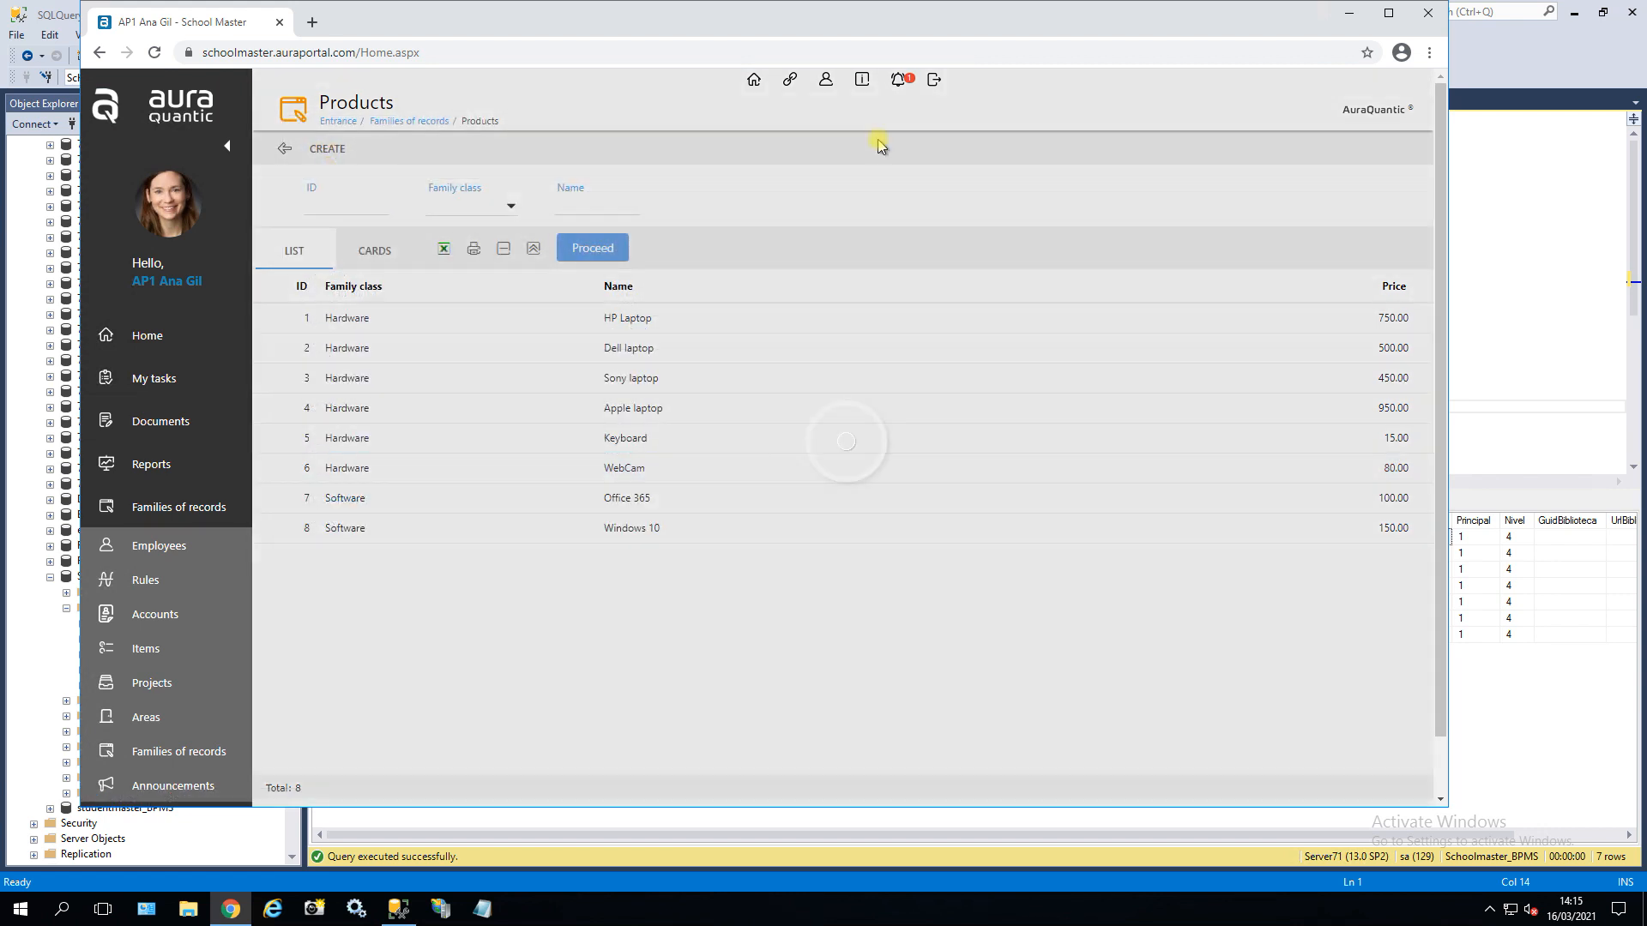
# Return to SQL Server Management Studio, rerun the AP__Enlaces query and check the linked name for origin element 6
pyautogui.click(1489, 74)
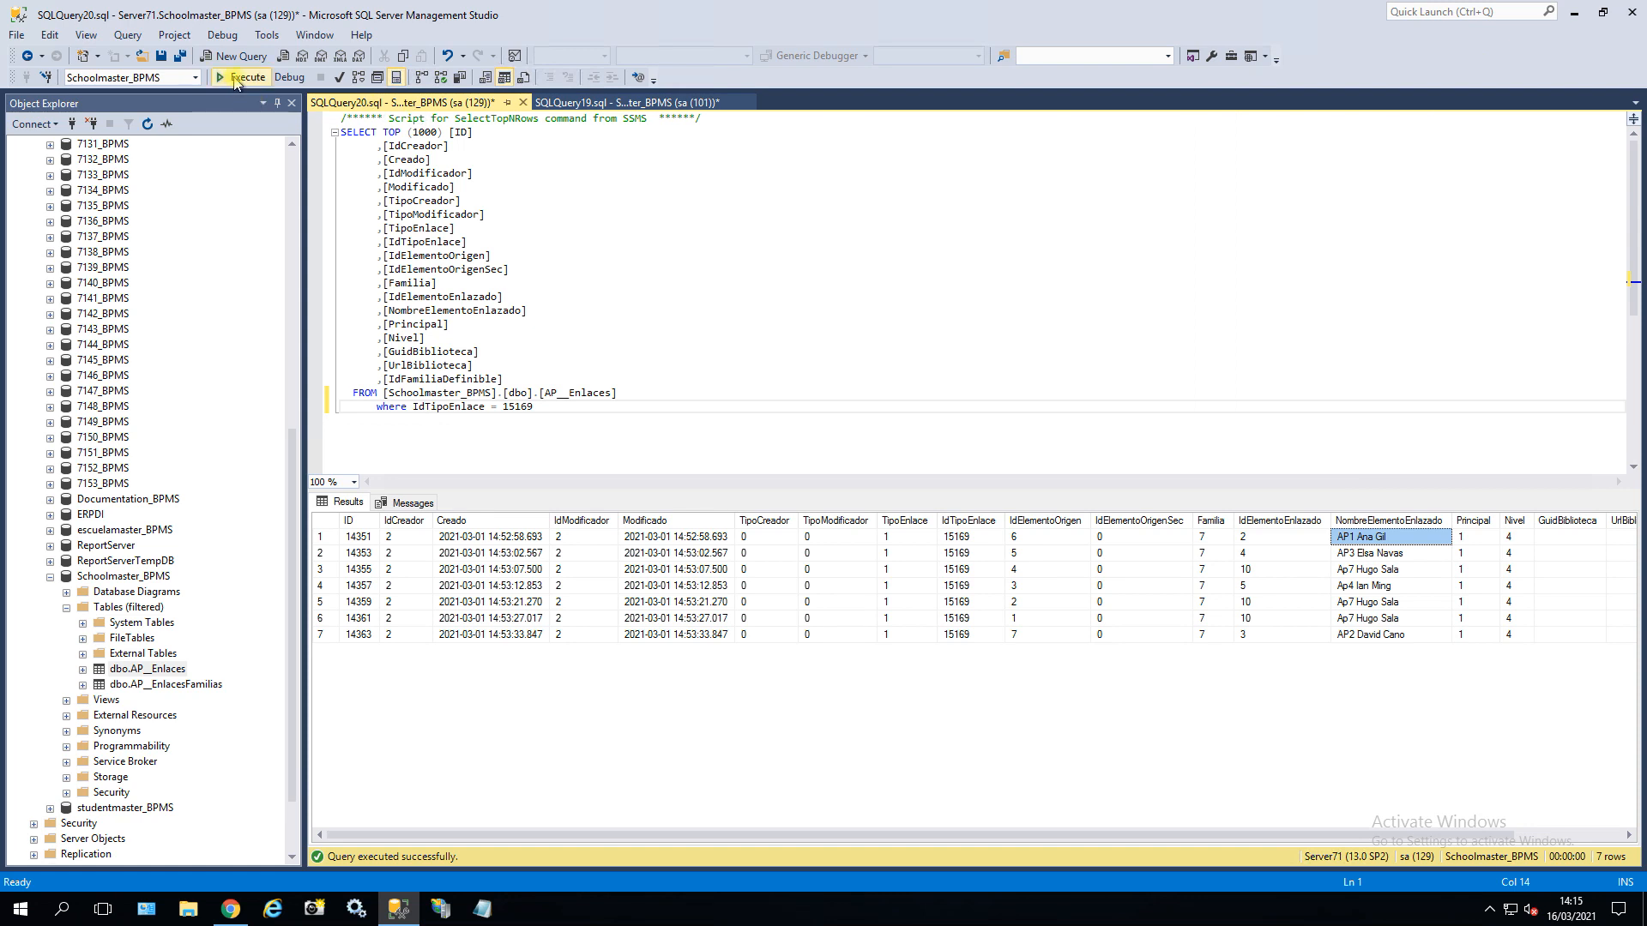
pyautogui.click(236, 78)
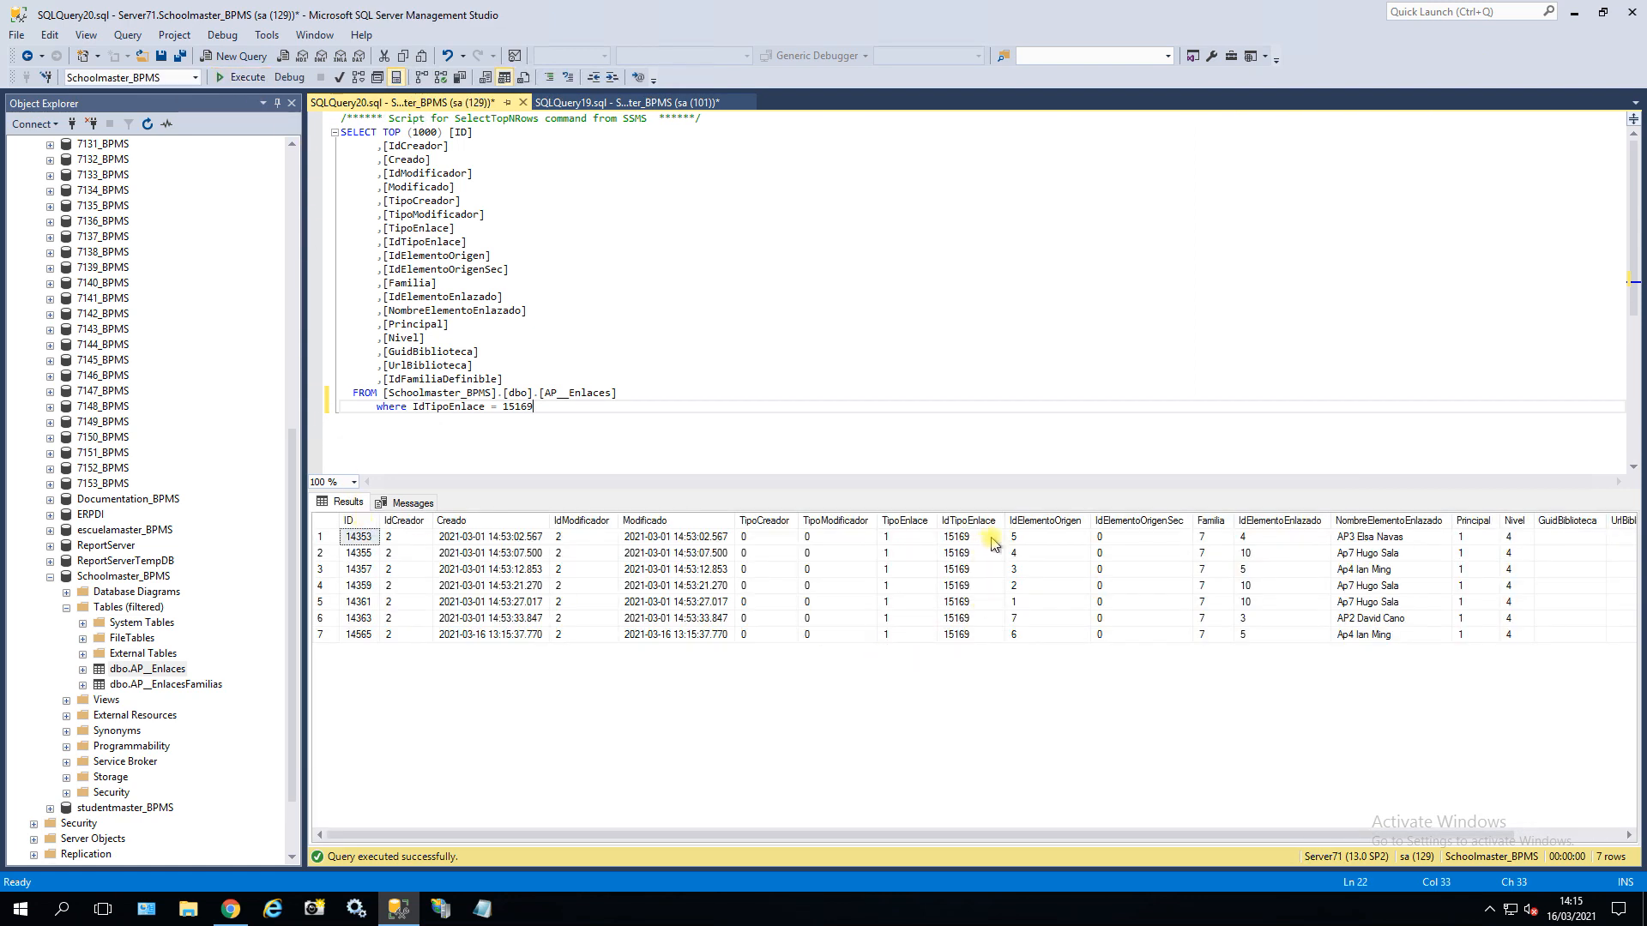
pyautogui.click(1017, 636)
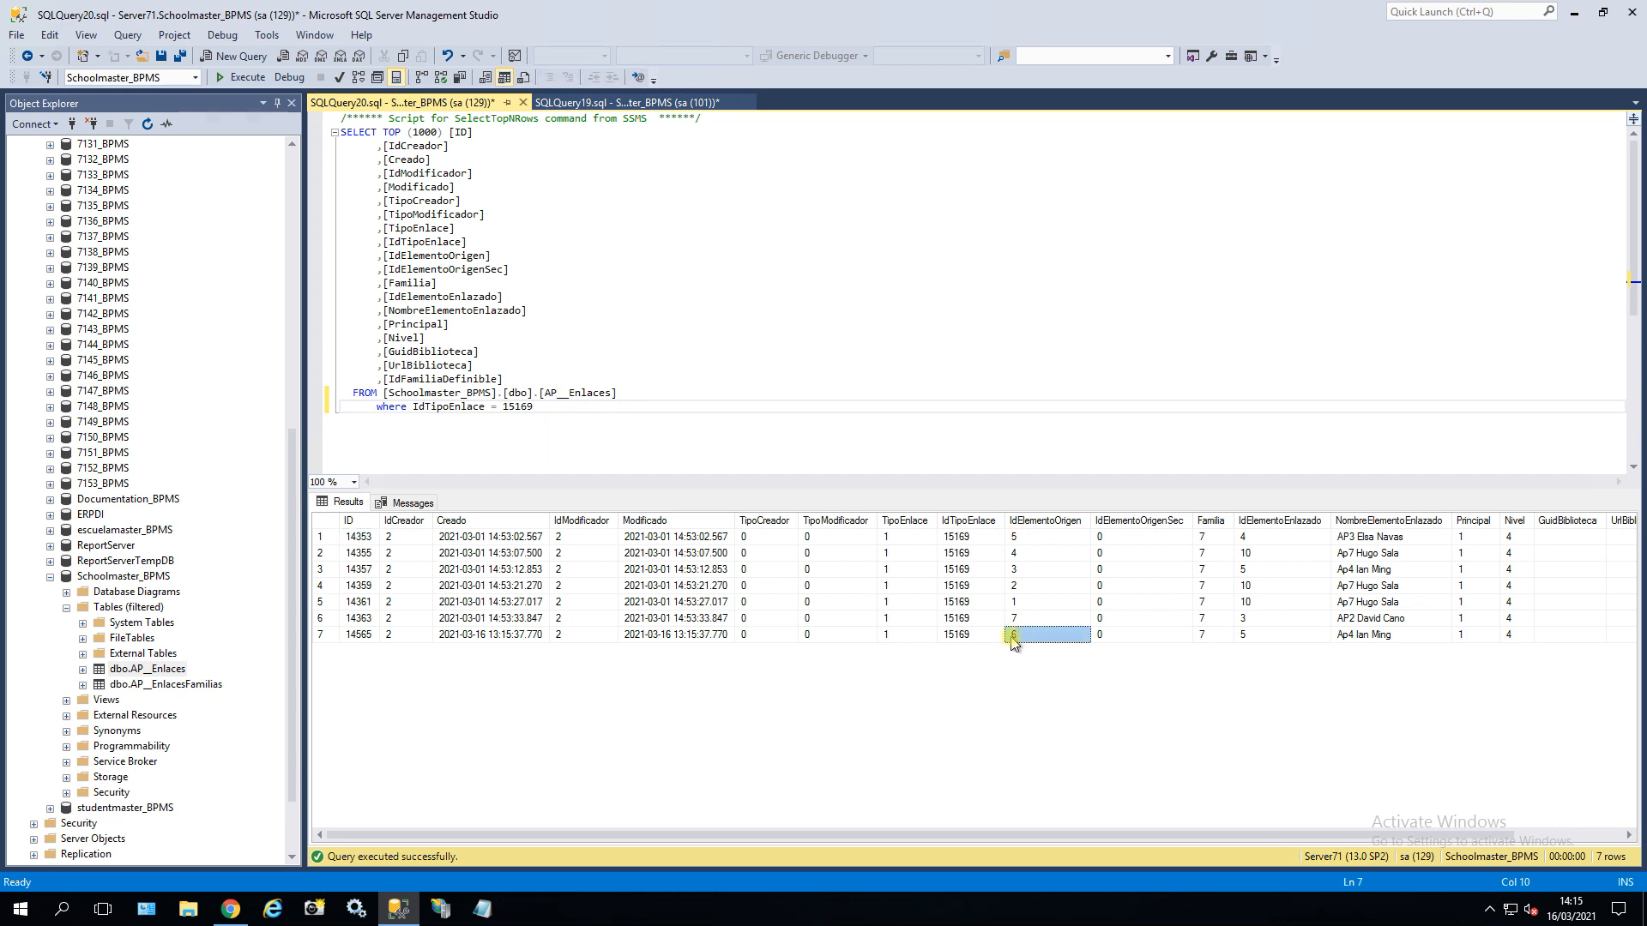
pyautogui.click(1353, 639)
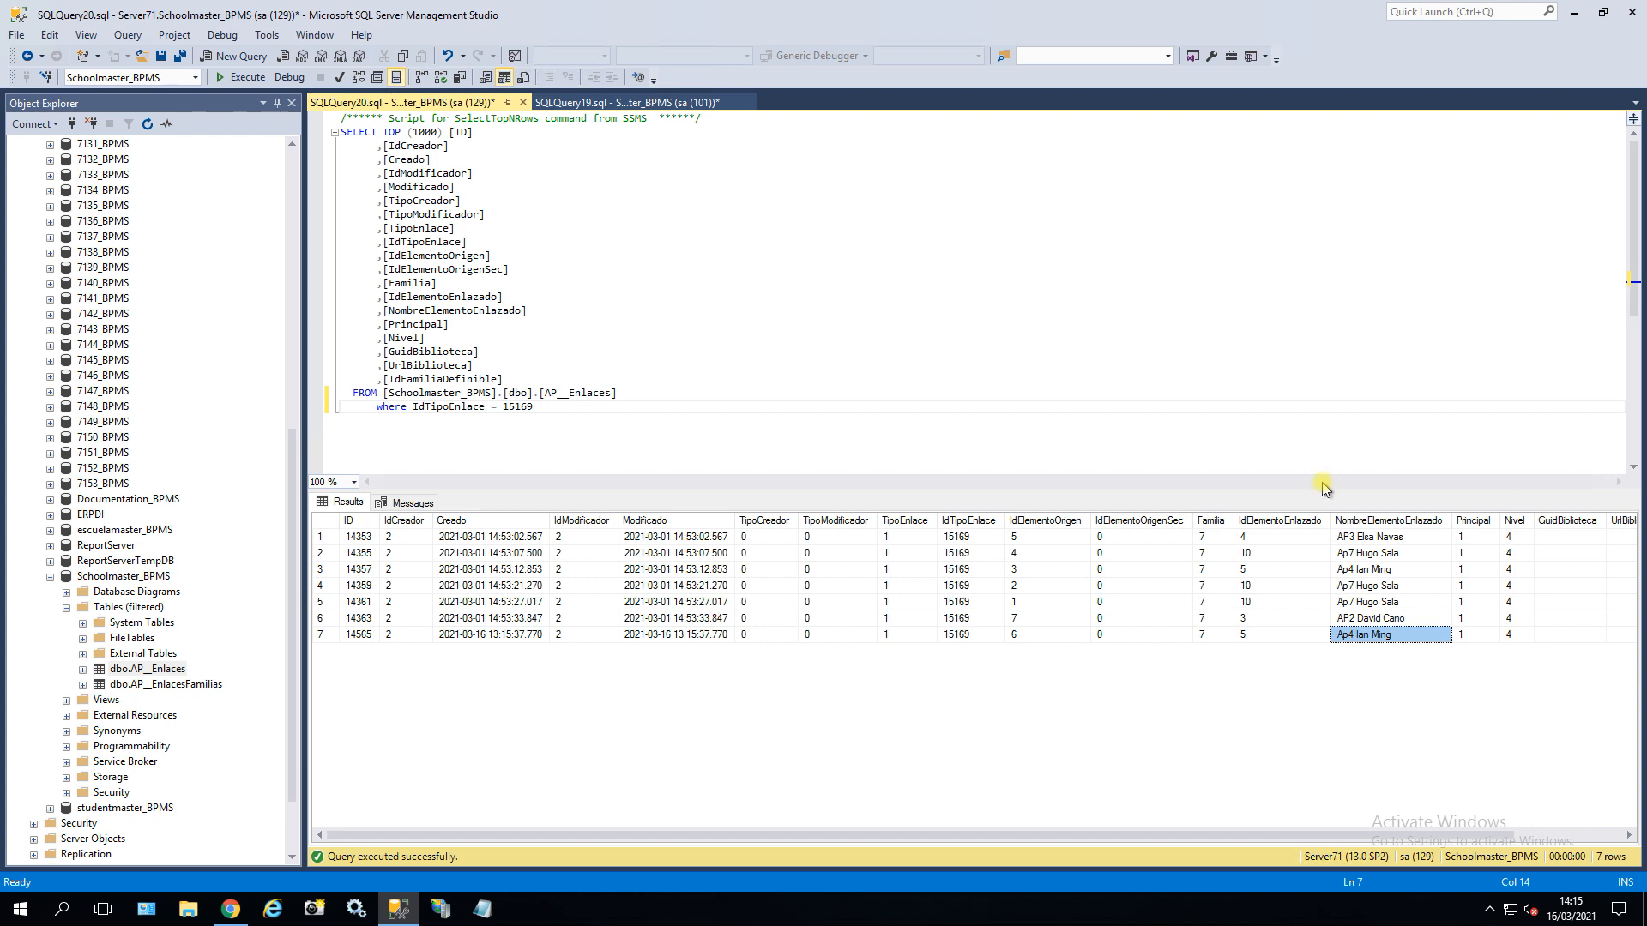
# Go back to the AP__CamposTabla query results and select the row of the 6_Delivery notes field to read its ID
pyautogui.click(627, 104)
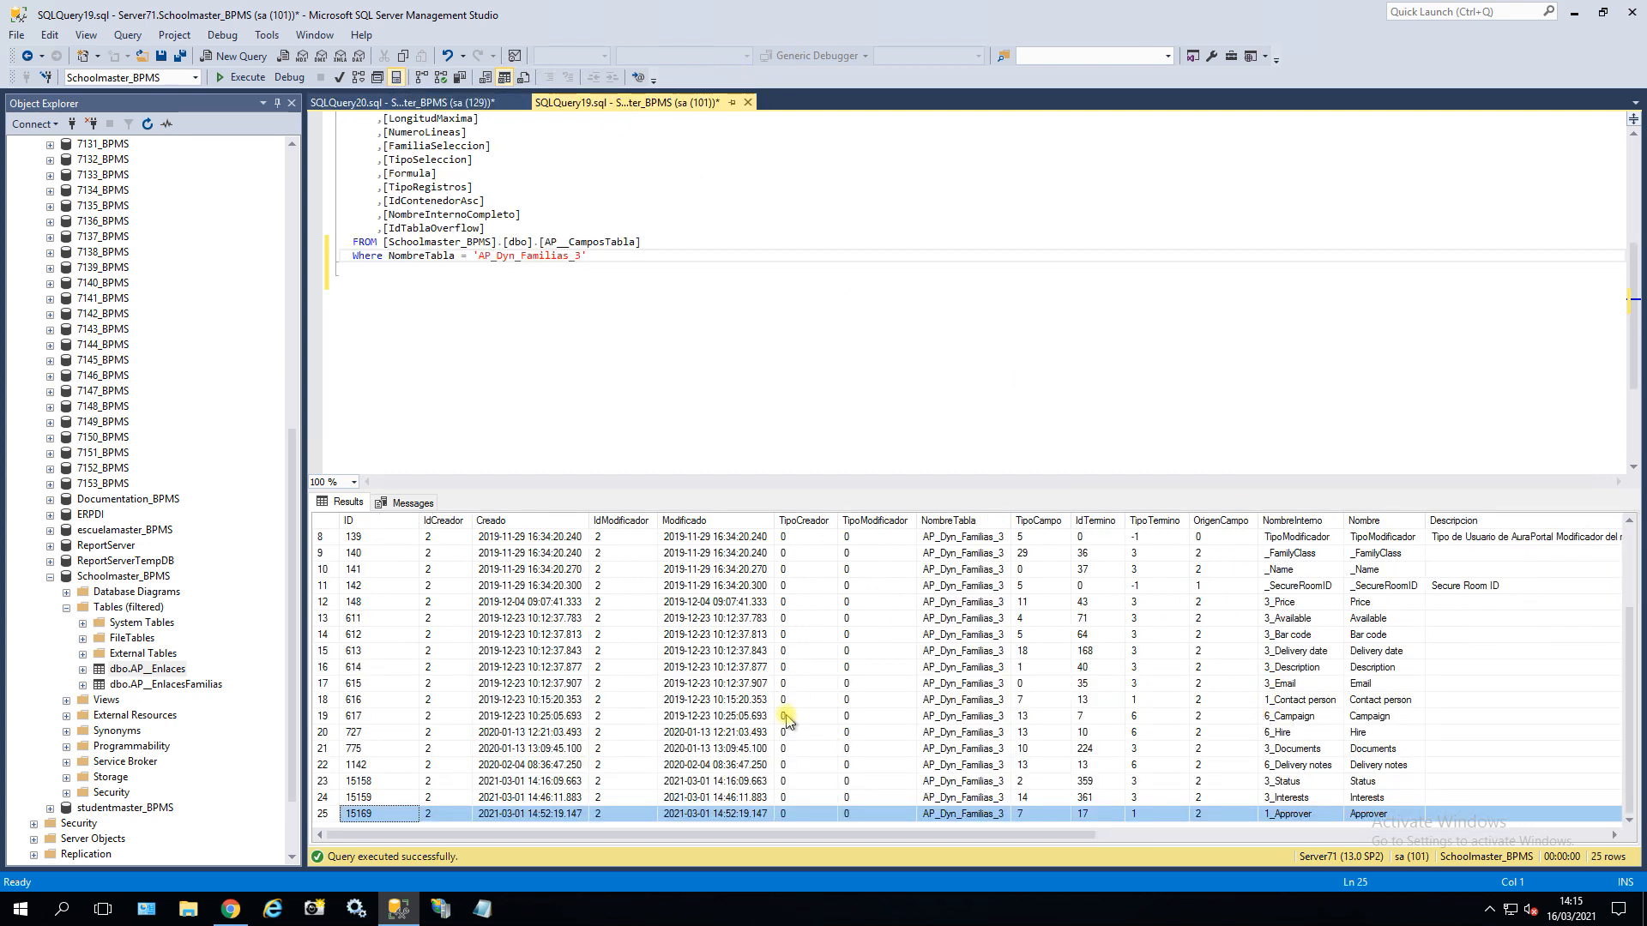
pyautogui.click(1297, 765)
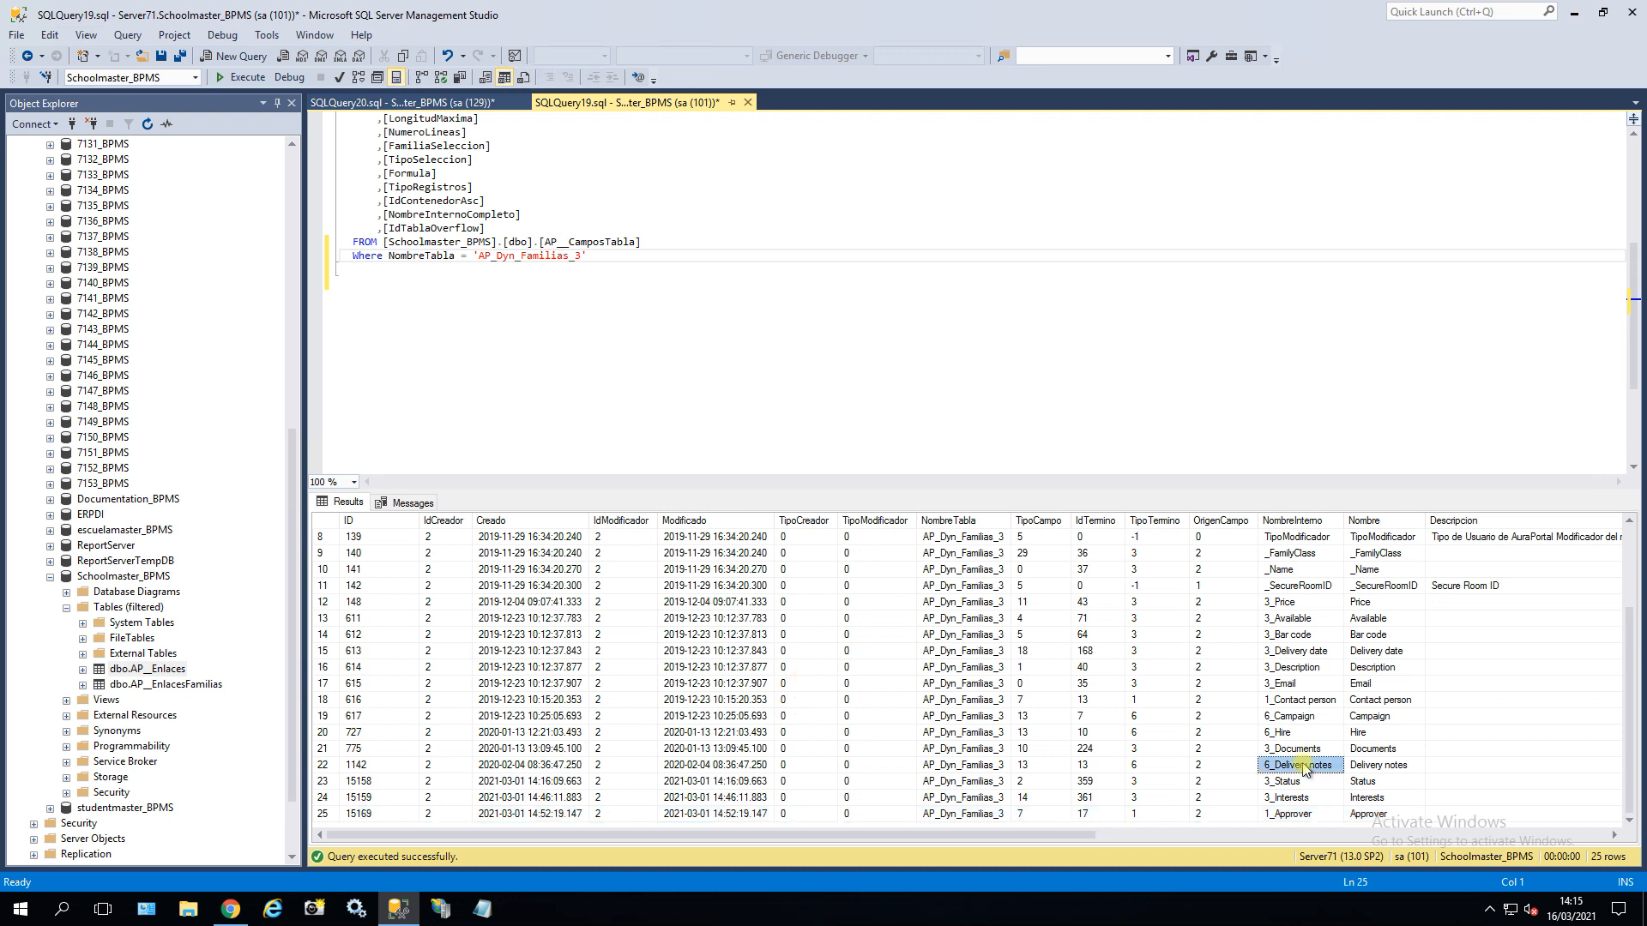
pyautogui.click(328, 765)
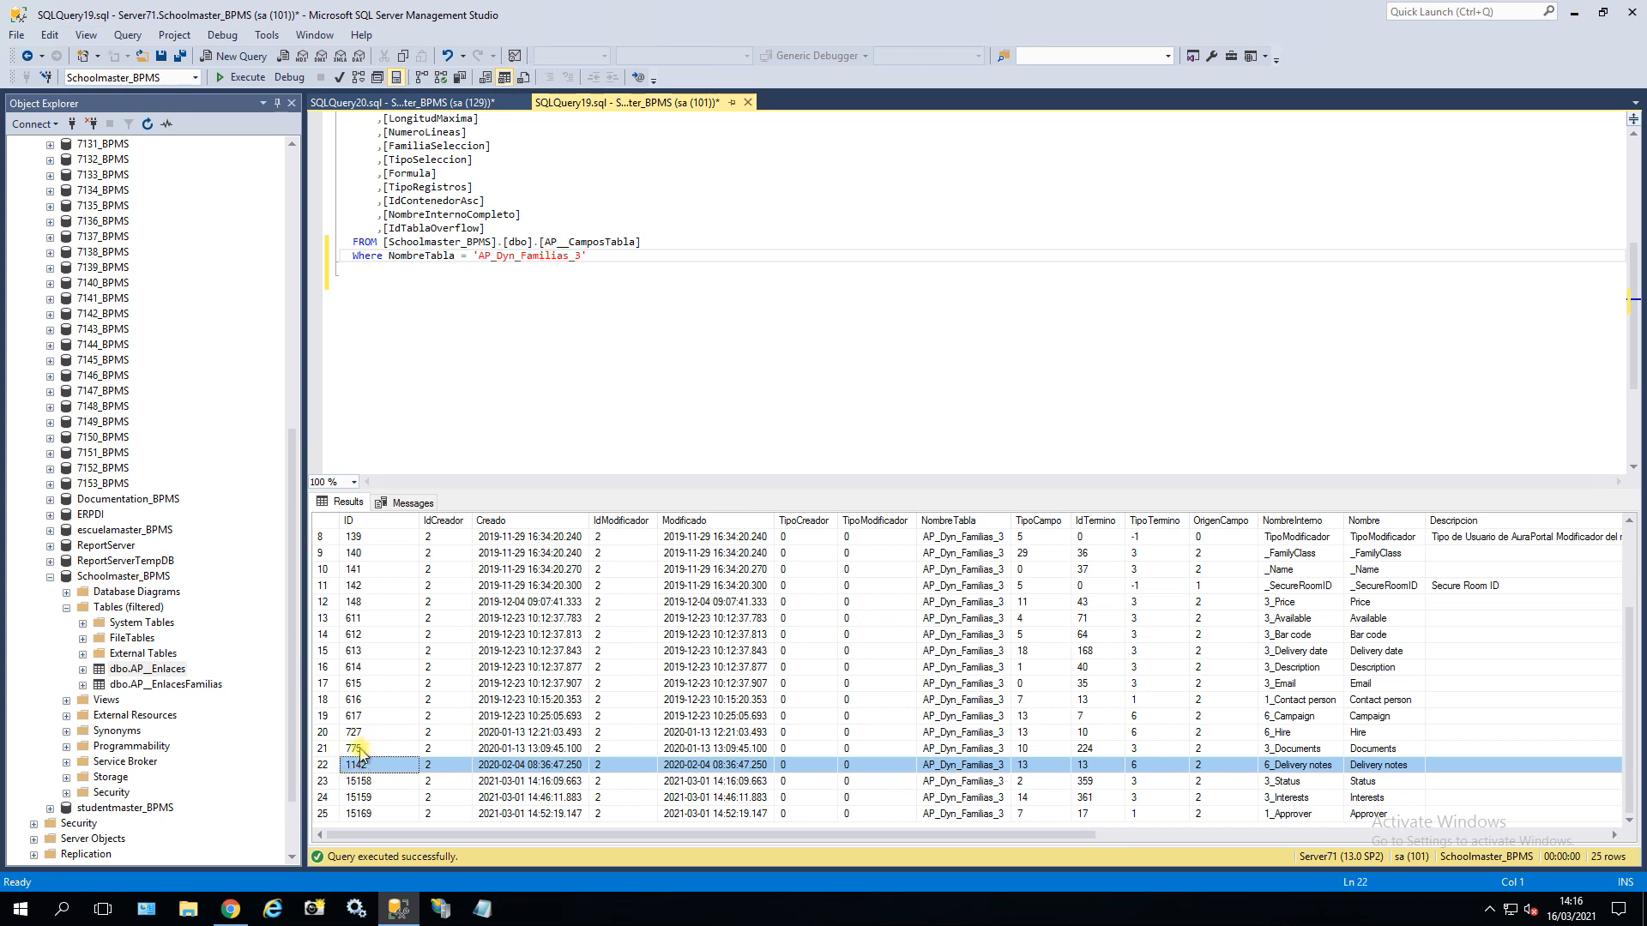
# Filter the Schoolmaster_BPMS tables by names containing "familias"
pyautogui.rightClick(126, 611)
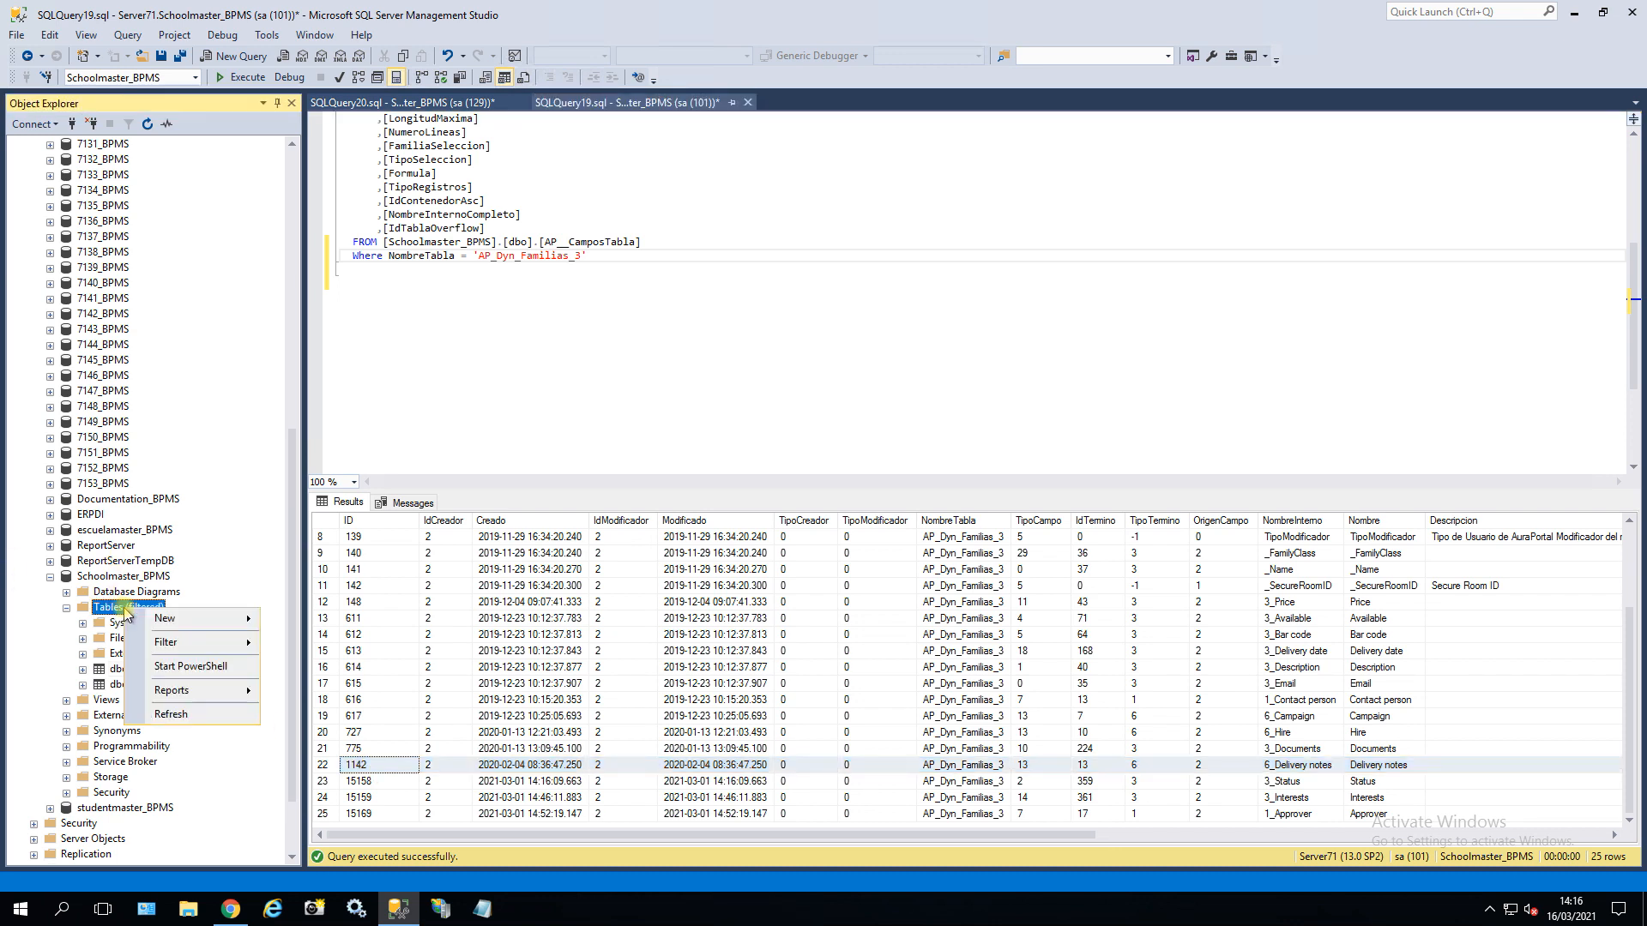
pyautogui.moveTo(215, 643)
pyautogui.click(306, 665)
pyautogui.click(483, 217)
pyautogui.write('familias')
pyautogui.click(381, 455)
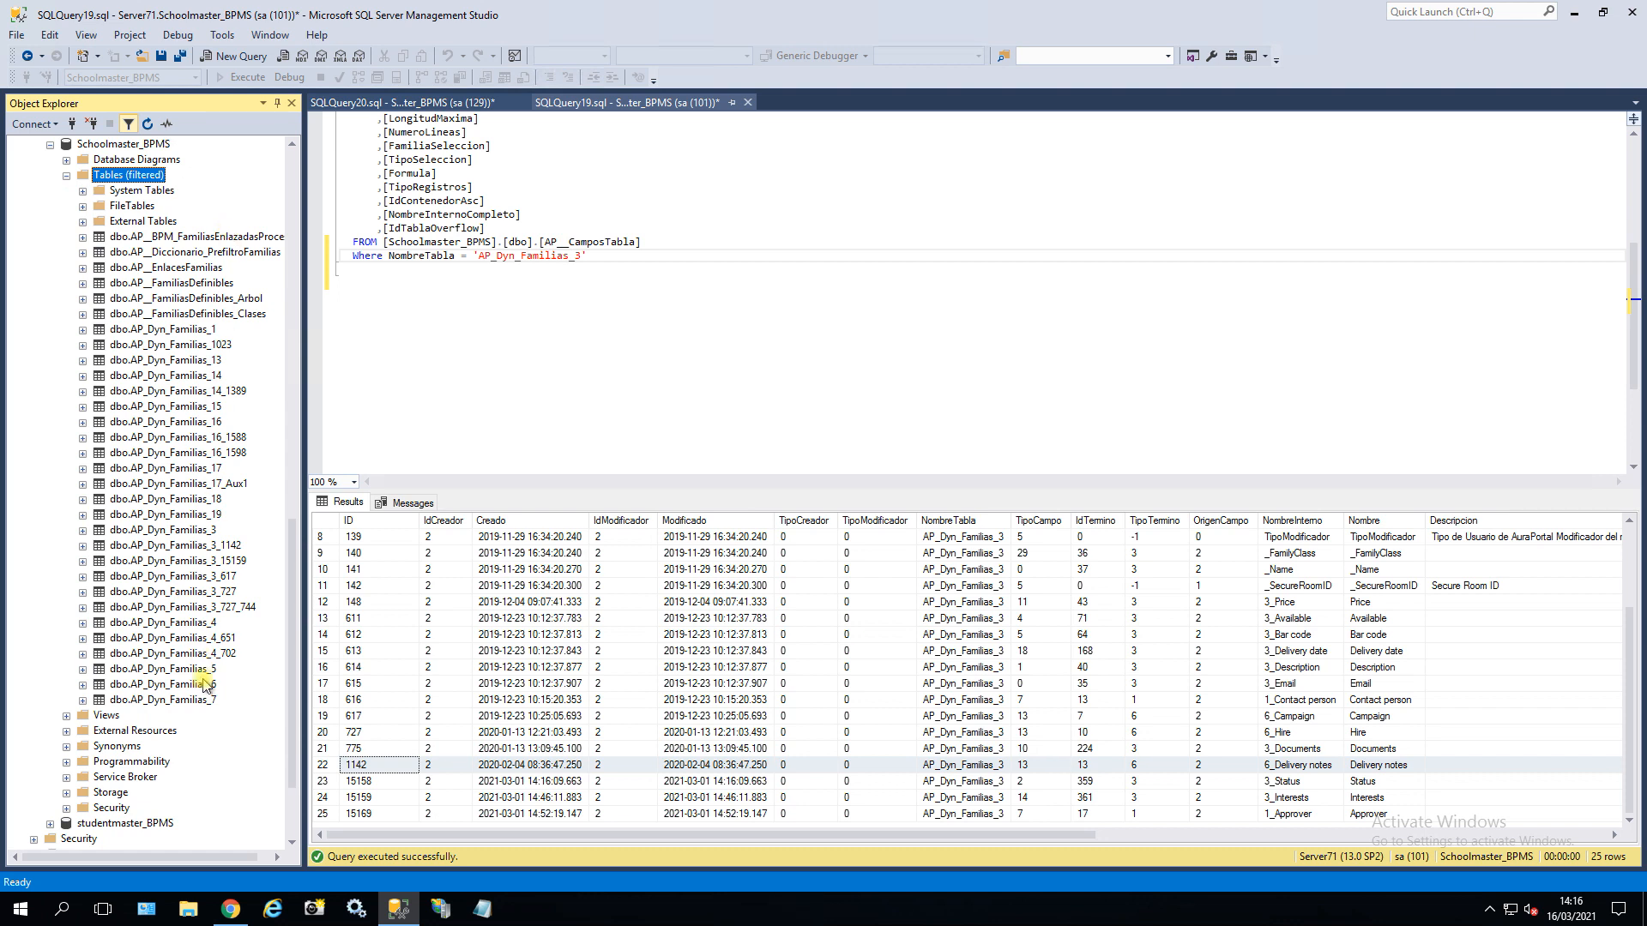
# Compare dbo.AP_Dyn_Familias_3 with dbo.AP_Dyn_Familias_3_1142, then select the top 1000 rows of dbo.AP_Dyn_Familias_3_1142
pyautogui.click(208, 531)
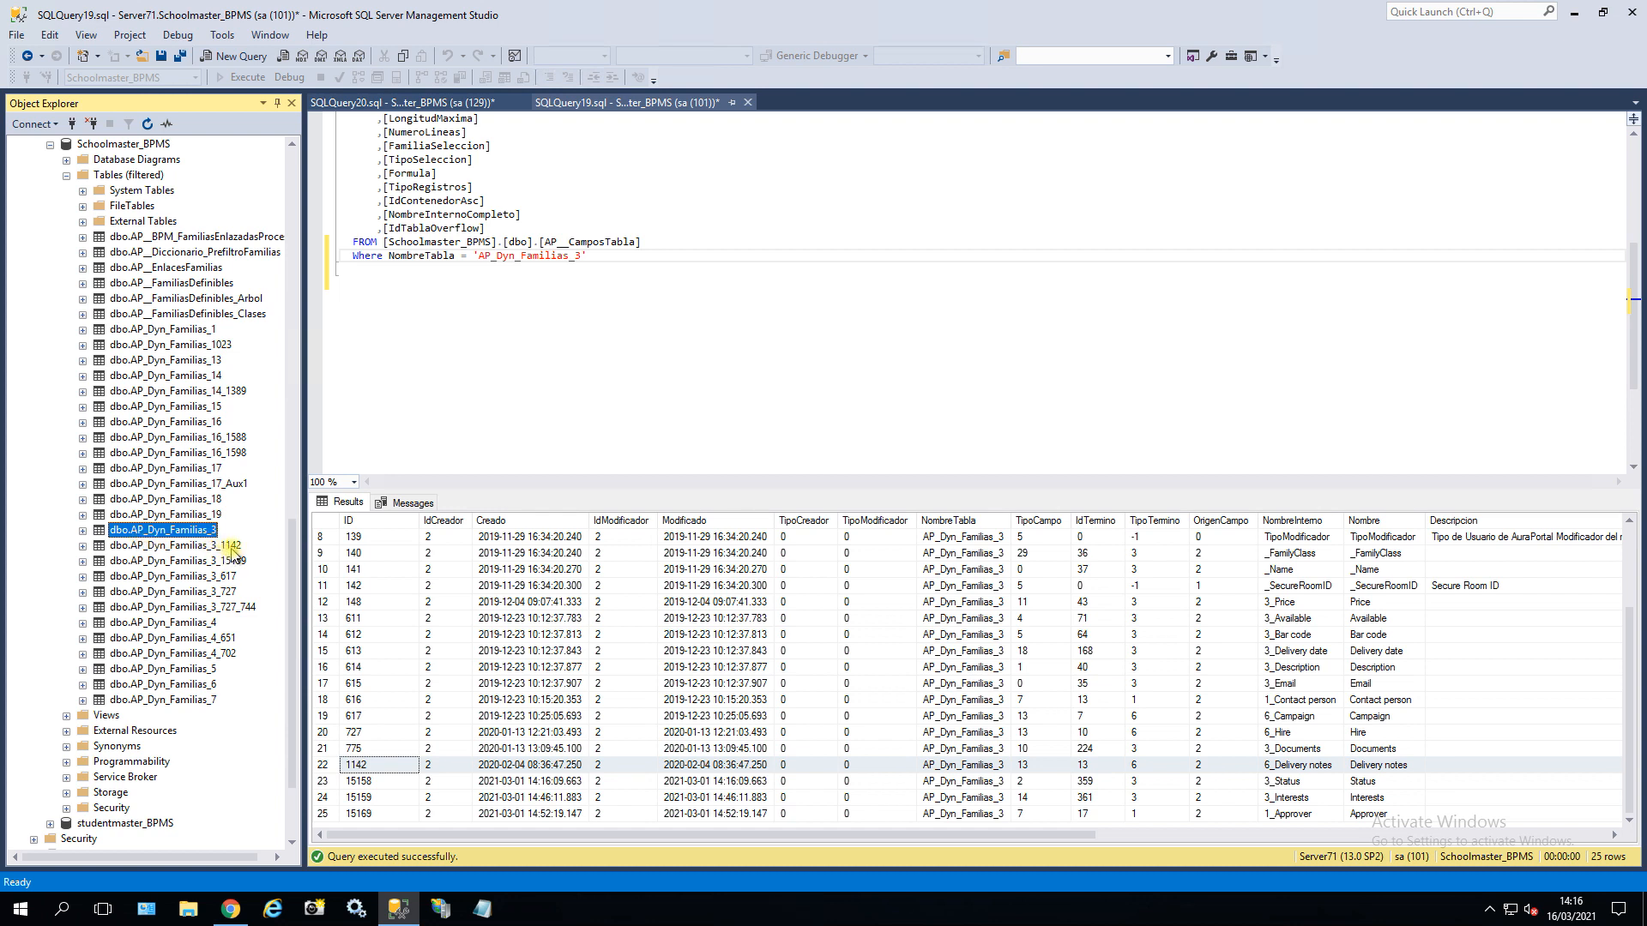
pyautogui.click(232, 546)
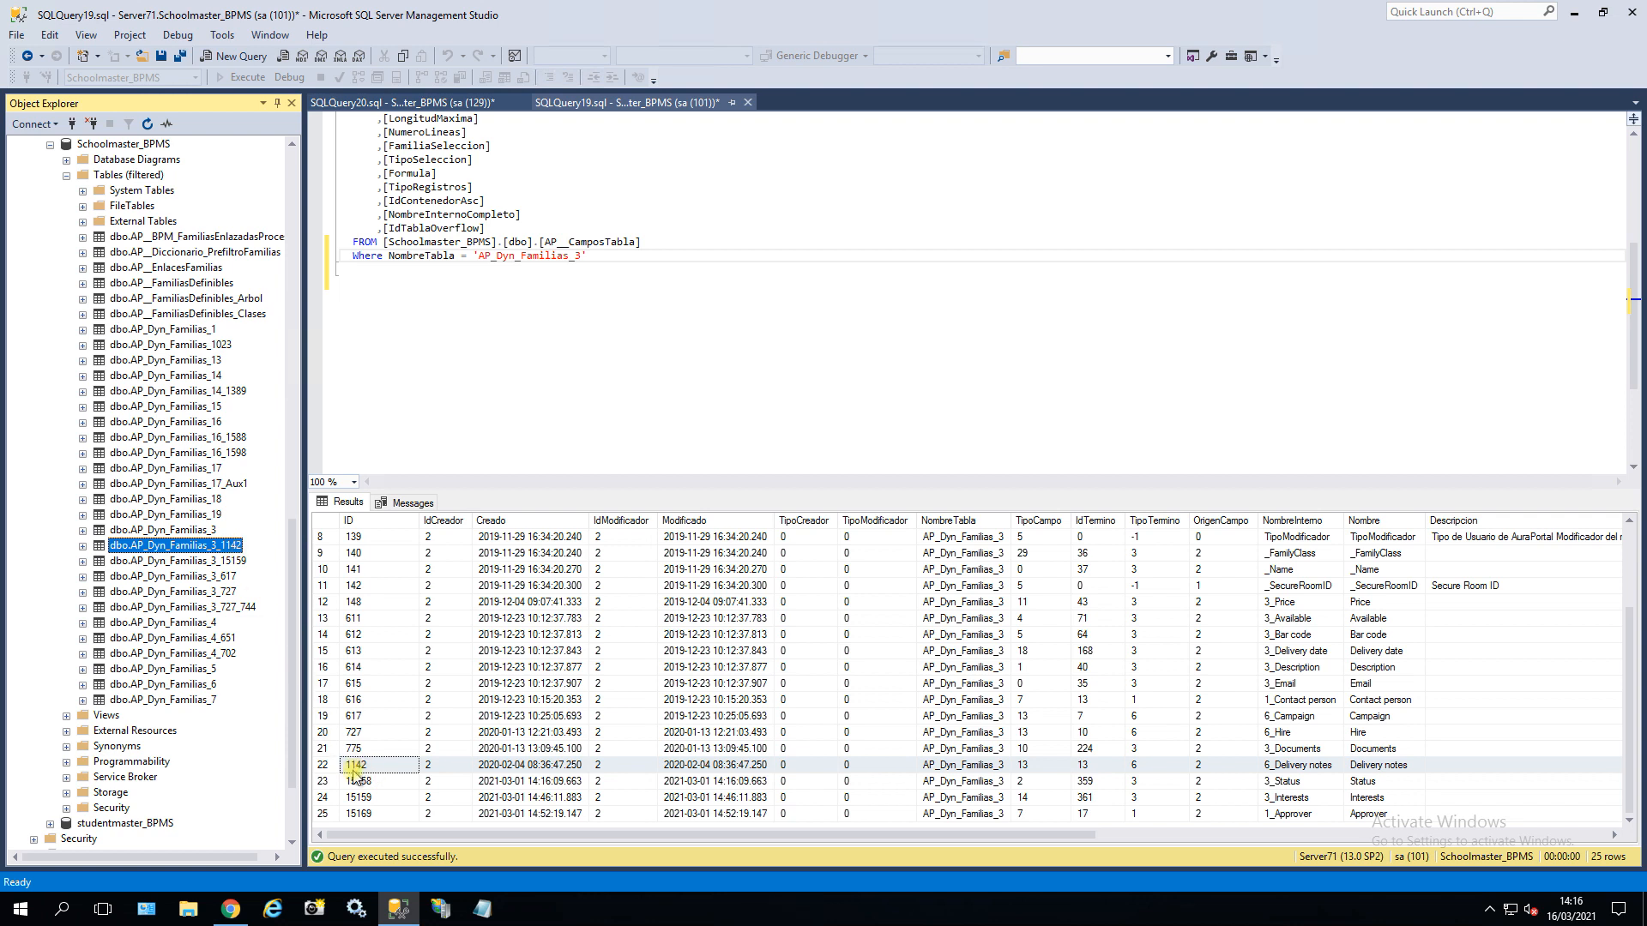
pyautogui.rightClick(170, 547)
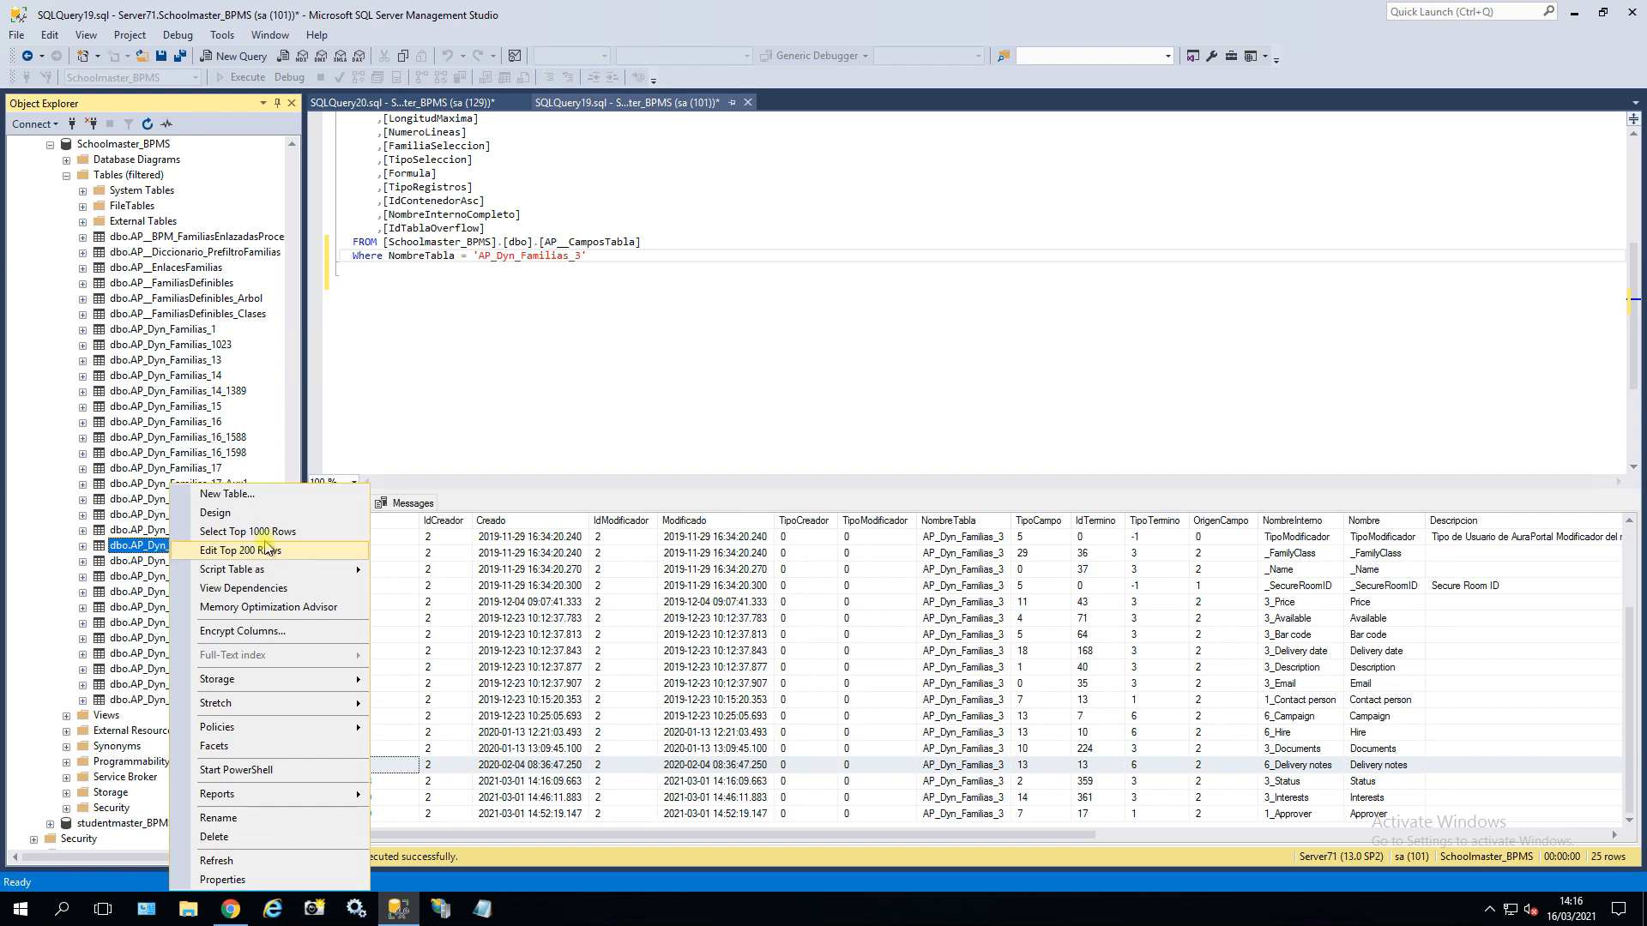
pyautogui.click(289, 532)
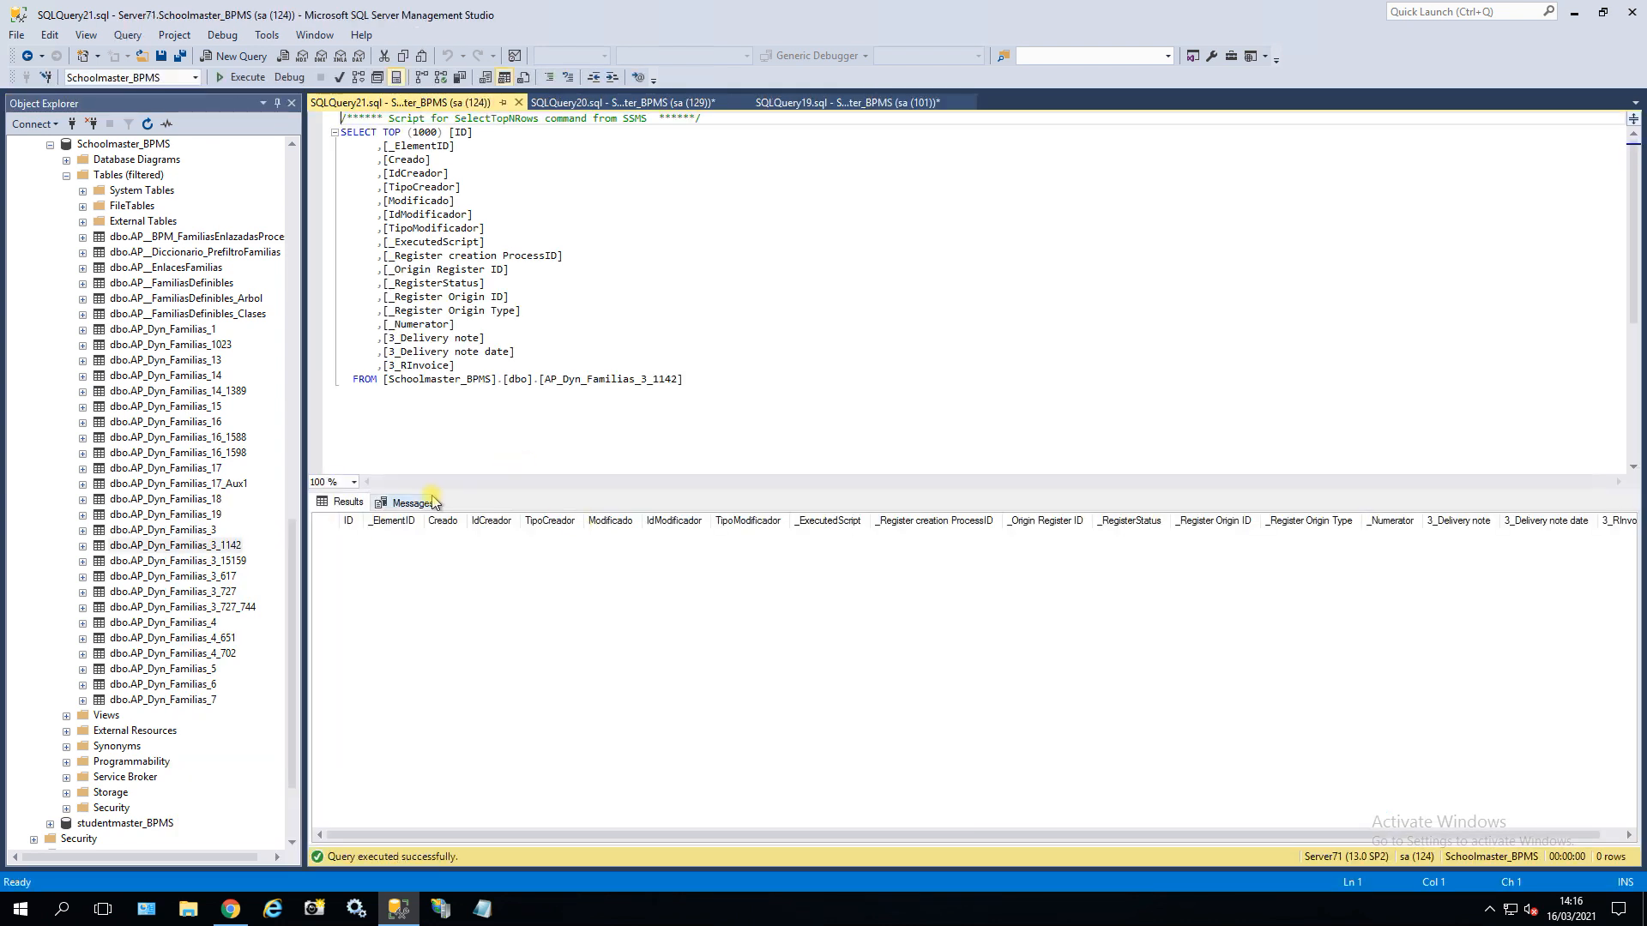